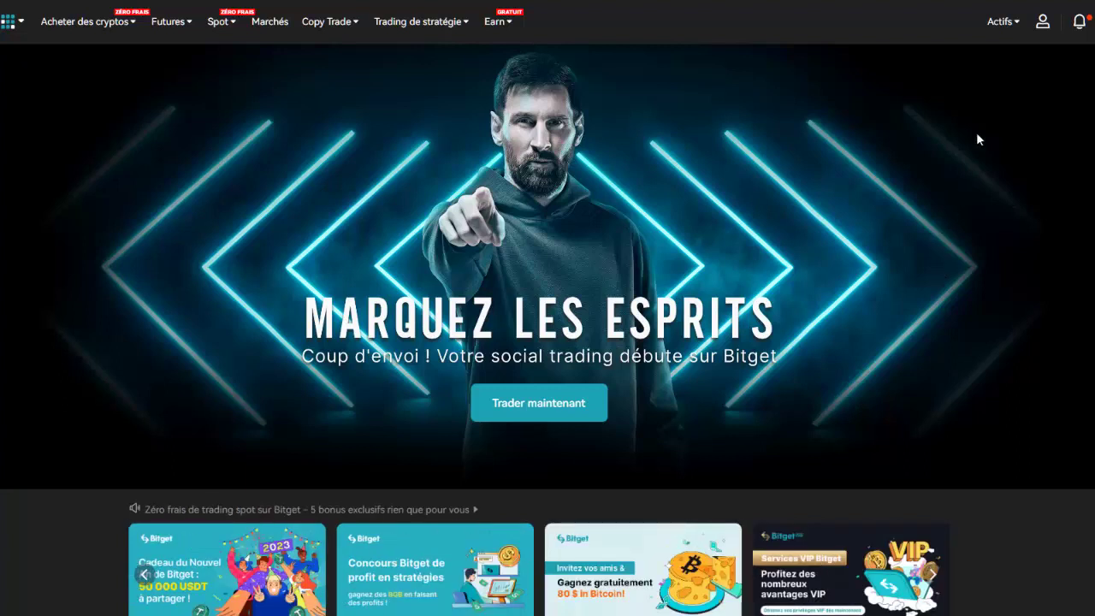
- Open the assets page and transfer 100 USDT from the Spot account to the USDT-M futures account
left_click(992, 25)
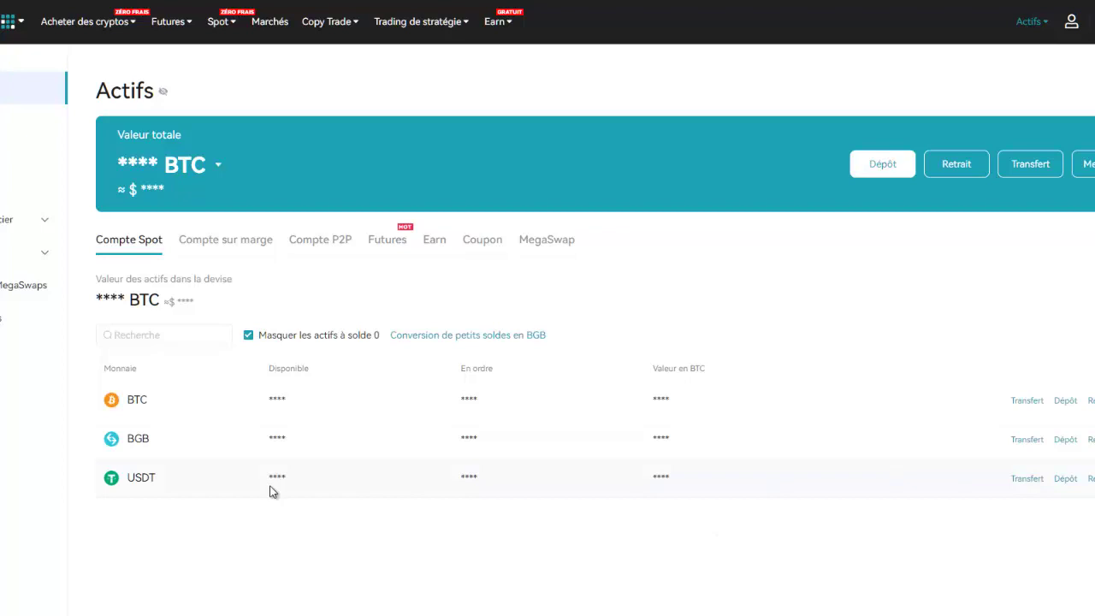
left_click(1027, 479)
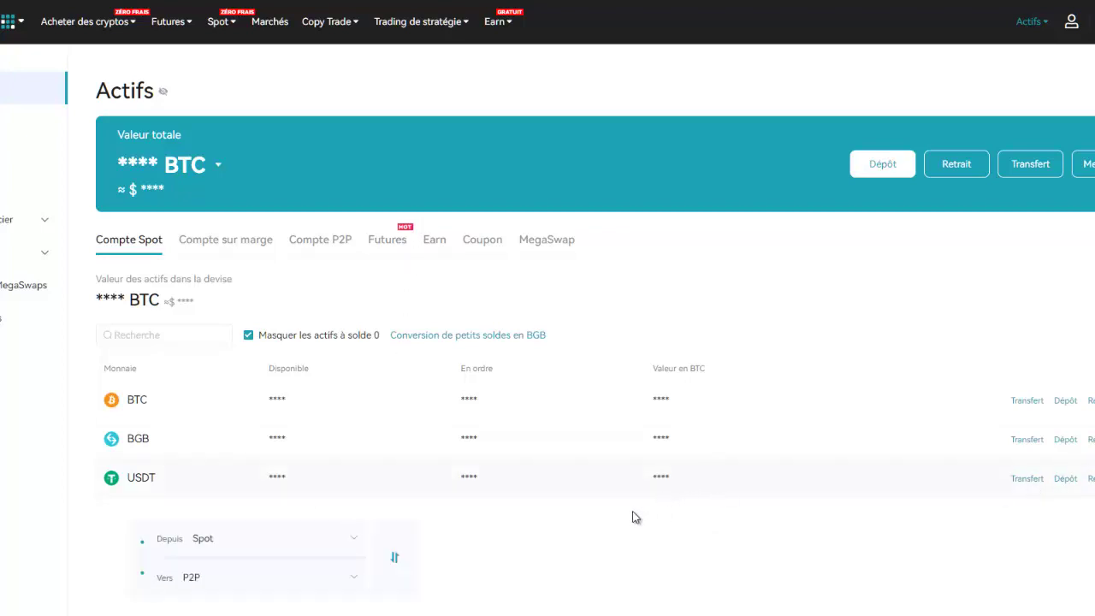
scroll(556, 385, "down", 3)
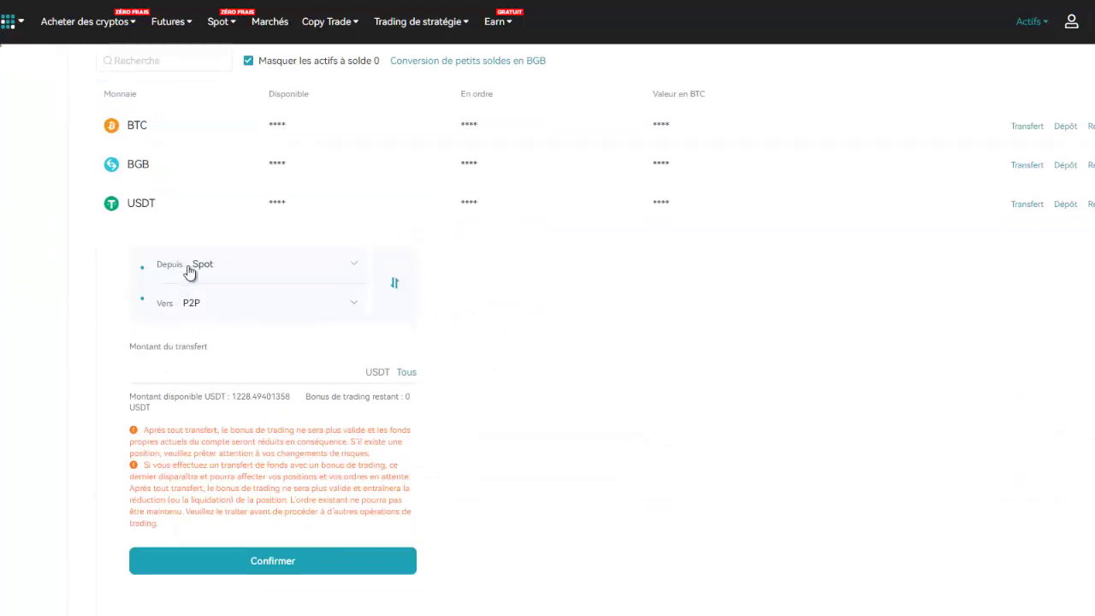
left_click(350, 308)
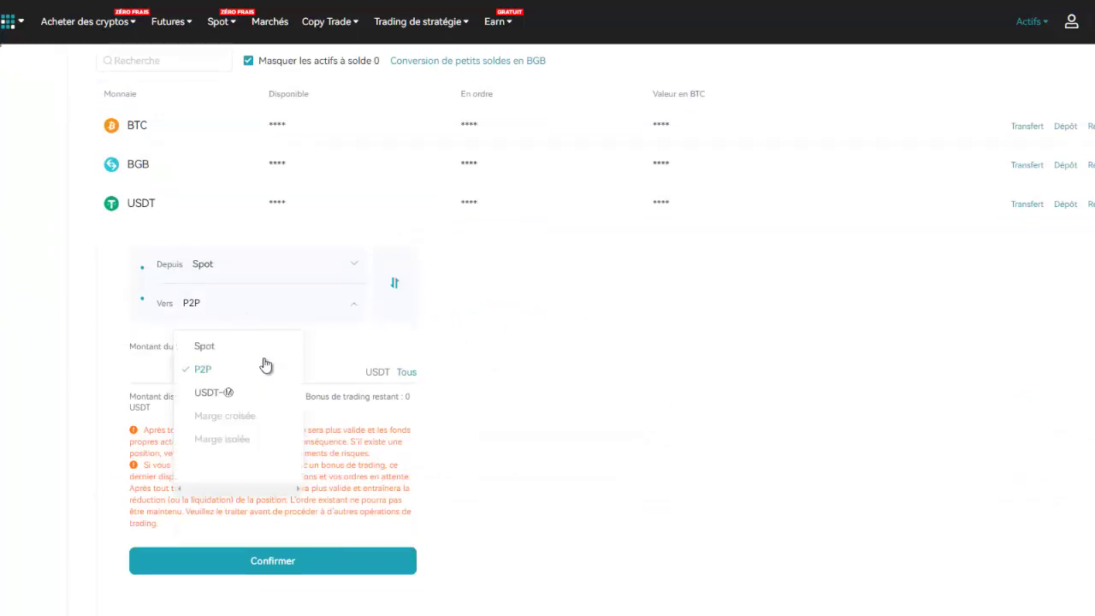
left_click(233, 393)
left_click(232, 365)
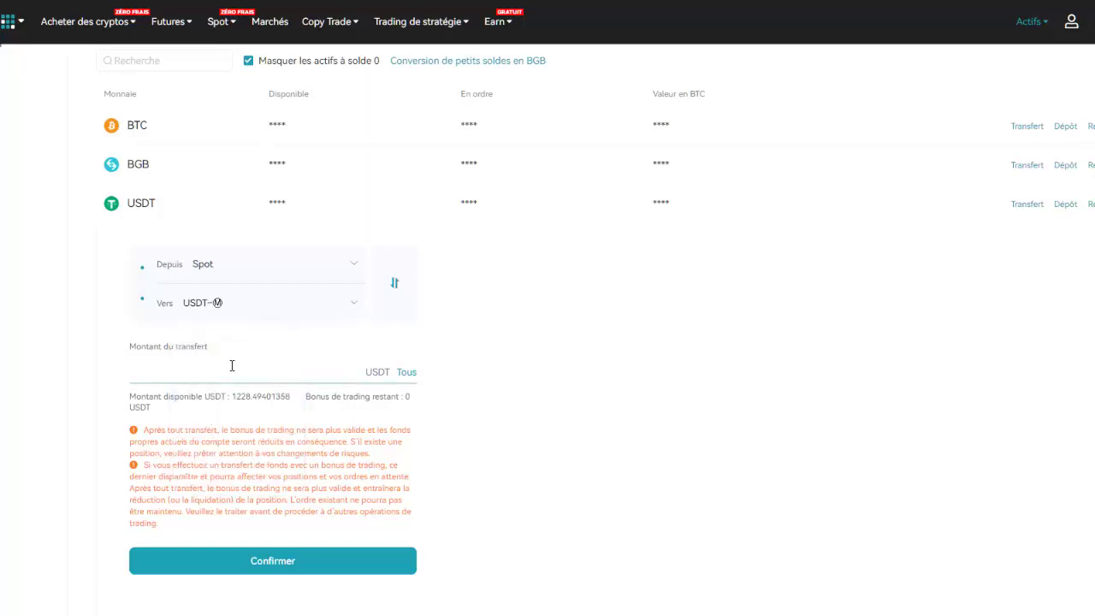
left_click(359, 560)
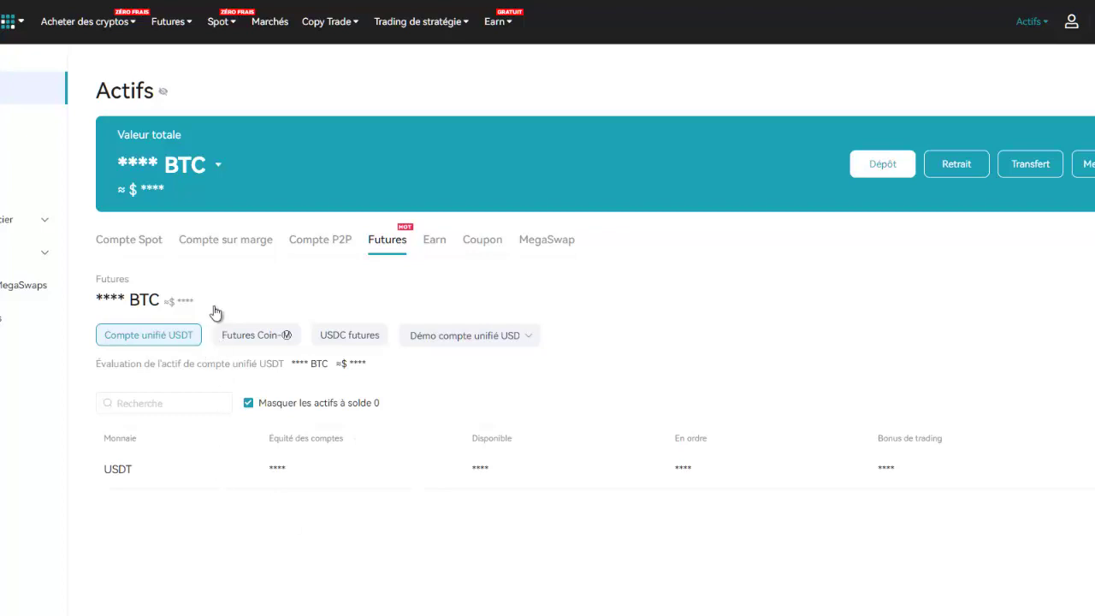
- Reveal the Futures account balances to check the transferred USDT, and hide the amounts again
left_click(163, 92)
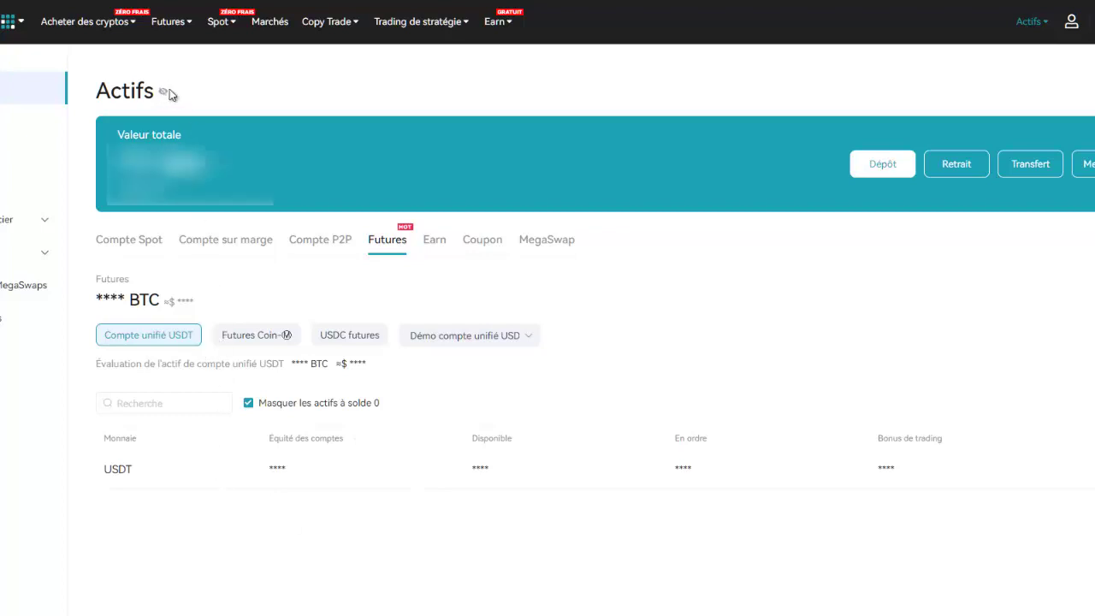
left_click(164, 92)
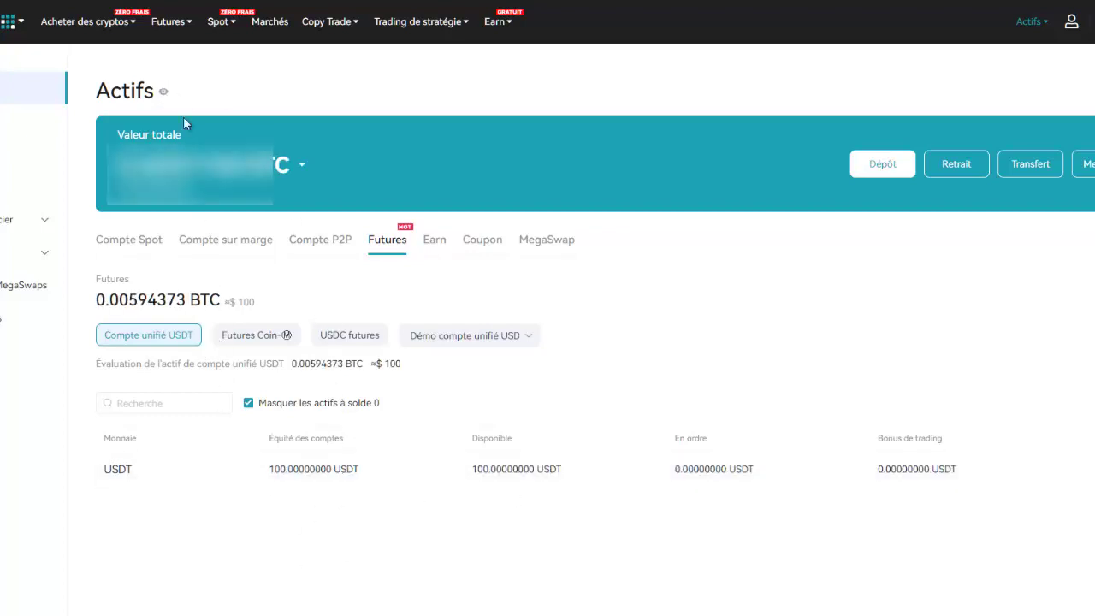
left_click(165, 92)
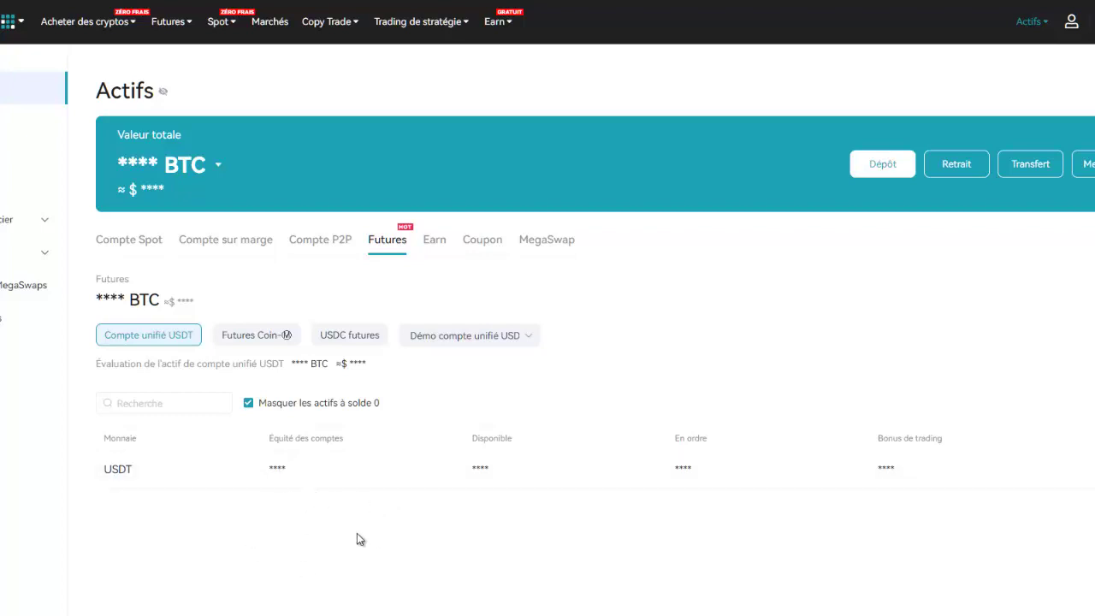
- Open the Copy Trade page and browse the cards of the best traders
mouse_move(352, 24)
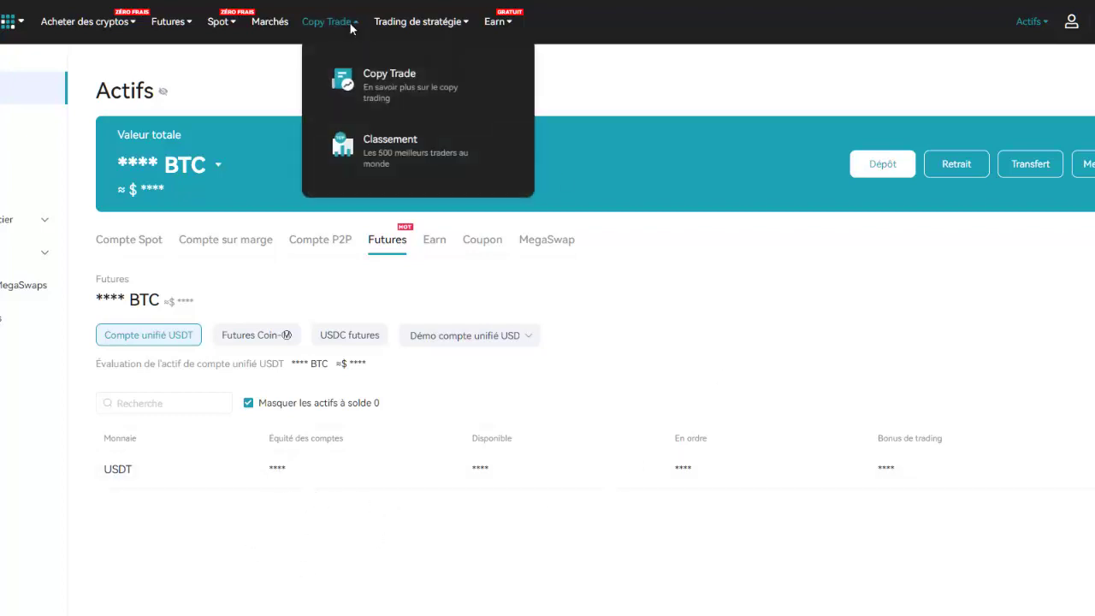
left_click(399, 92)
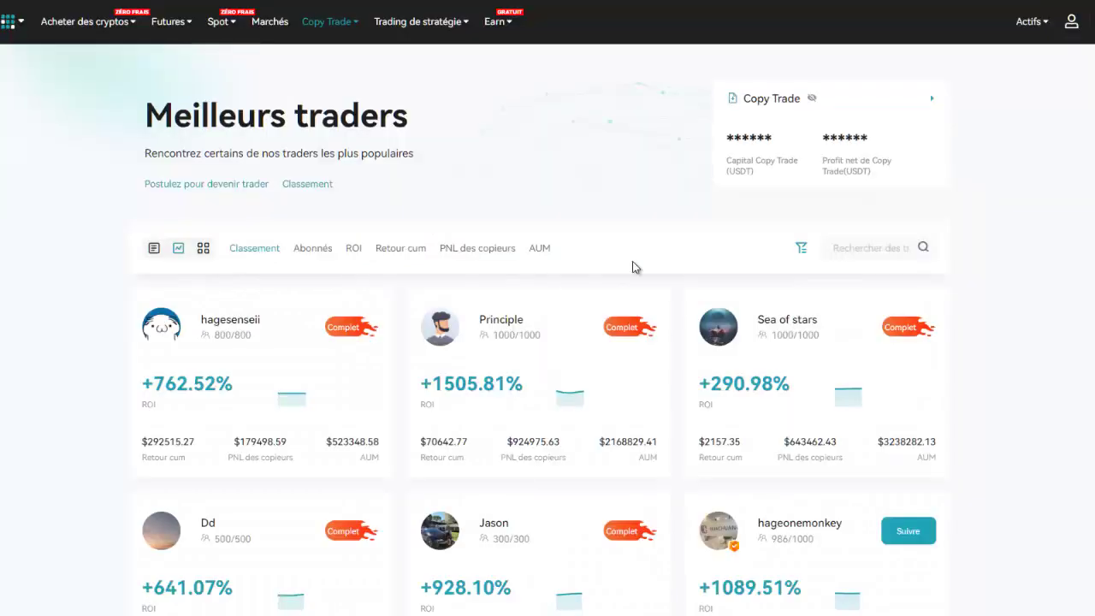
scroll(635, 267, "down", 3)
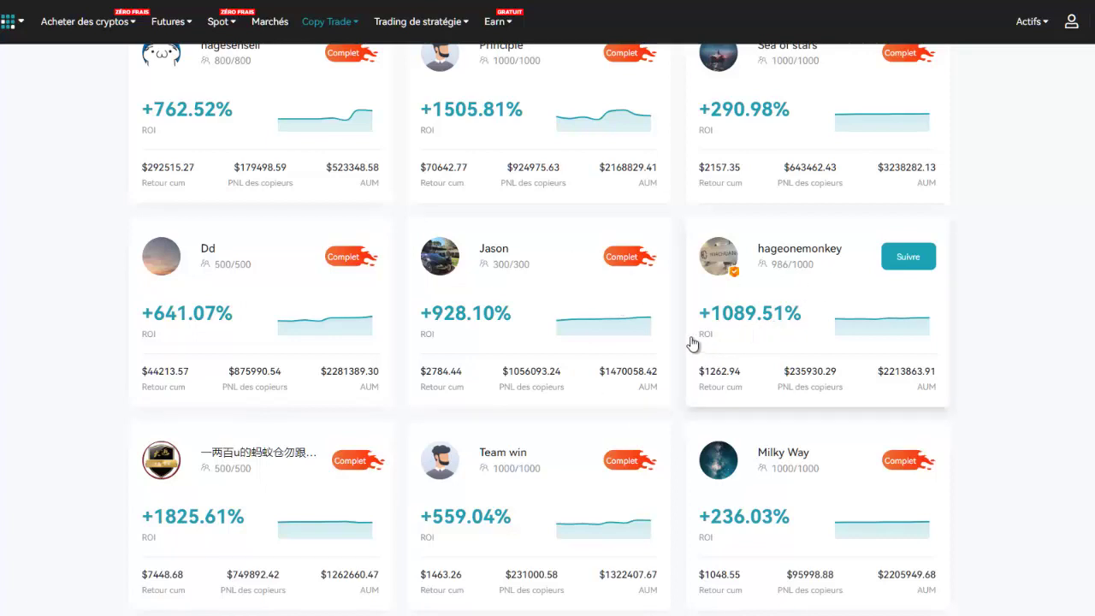
scroll(693, 341, "up", 3)
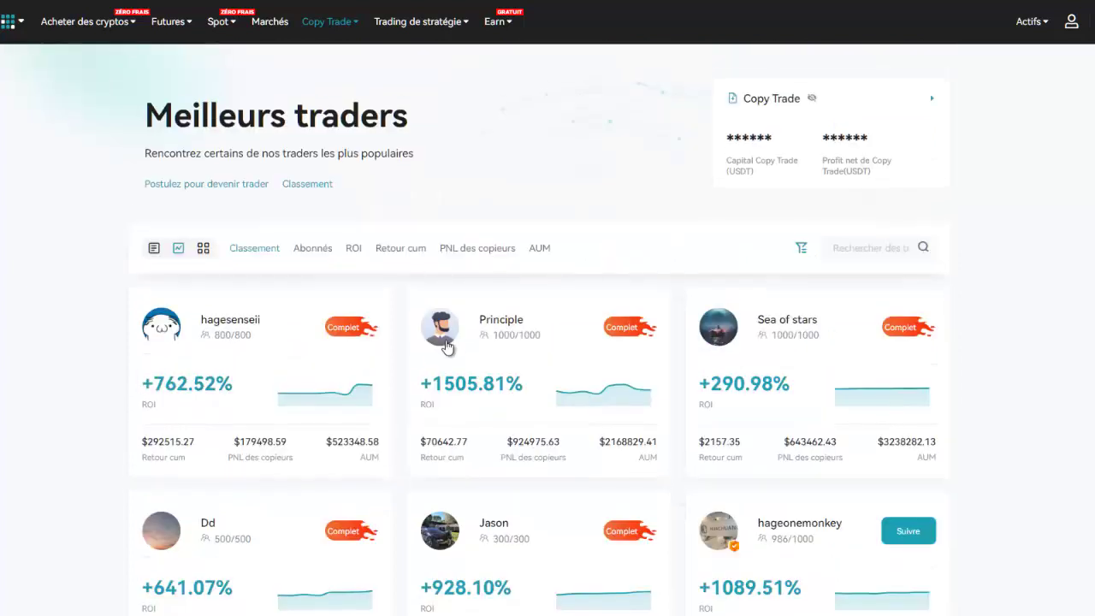
- Sort the traders by PNL des copieurs and look over the top-ranked cards
left_click(485, 248)
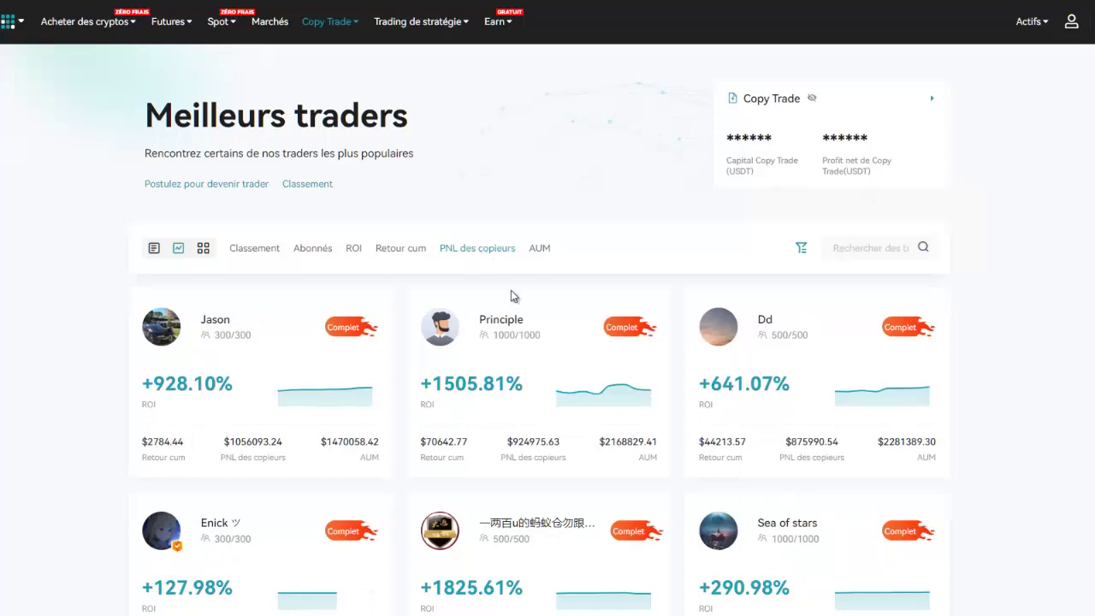
scroll(573, 284, "down", 1)
scroll(573, 284, "down", 3)
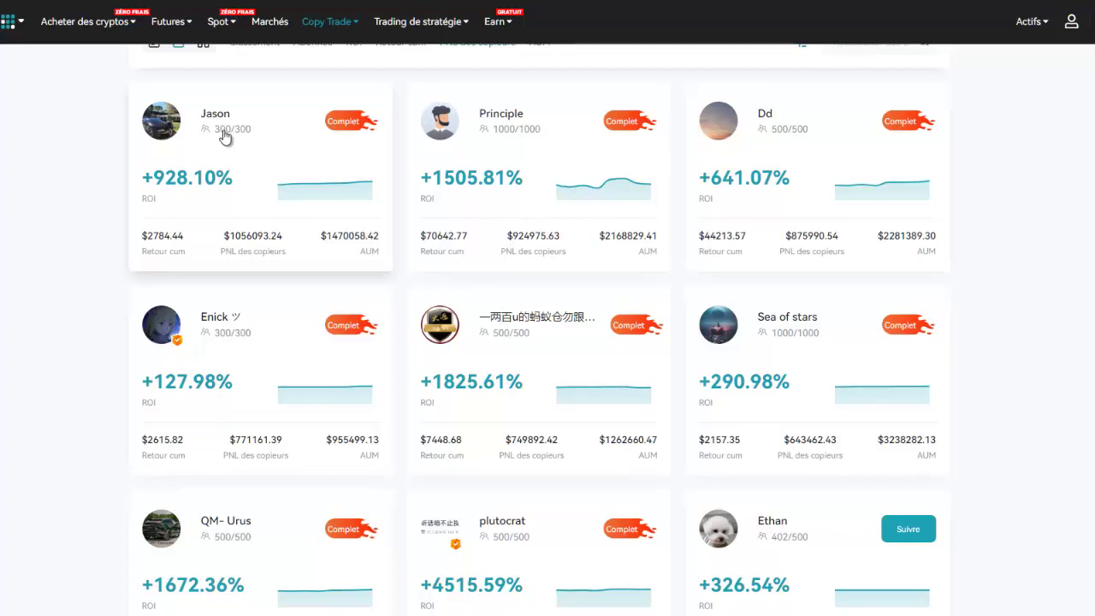
mouse_move(231, 134)
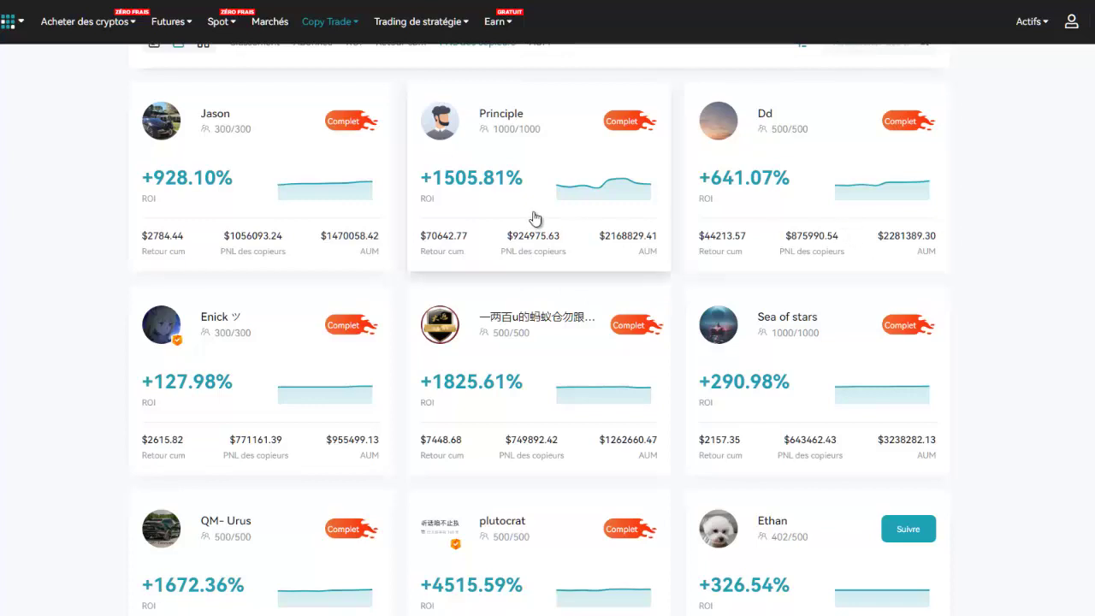
scroll(599, 239, "up", 2)
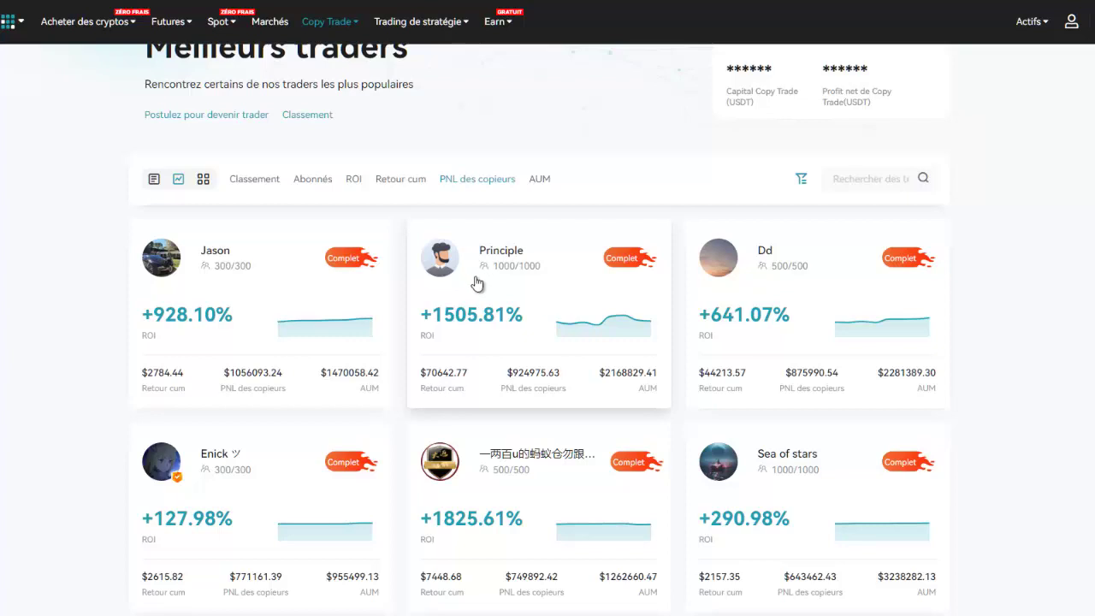
- Open the profile of the first-ranked trader and examine the gains and losses in the Données summary
left_click(234, 265)
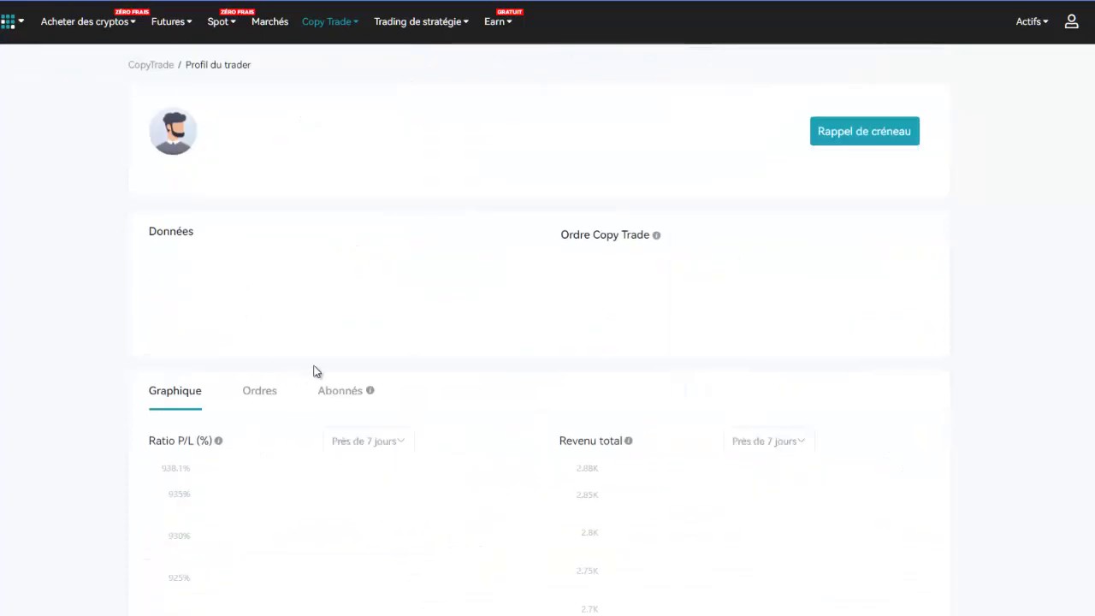
scroll(514, 235, "down", 2)
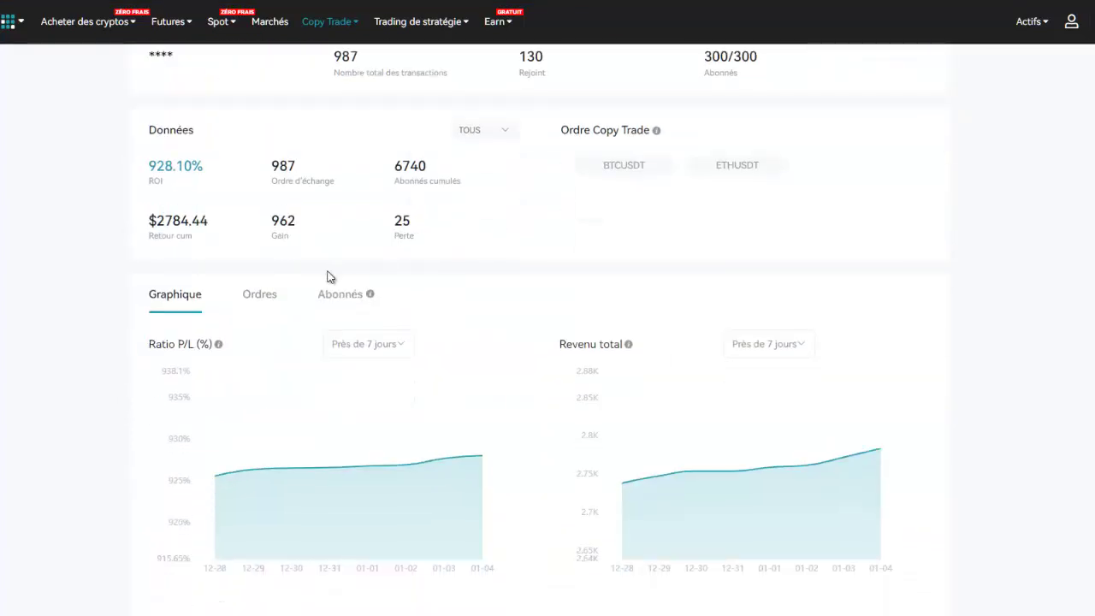
left_click_drag(240, 237, 371, 221)
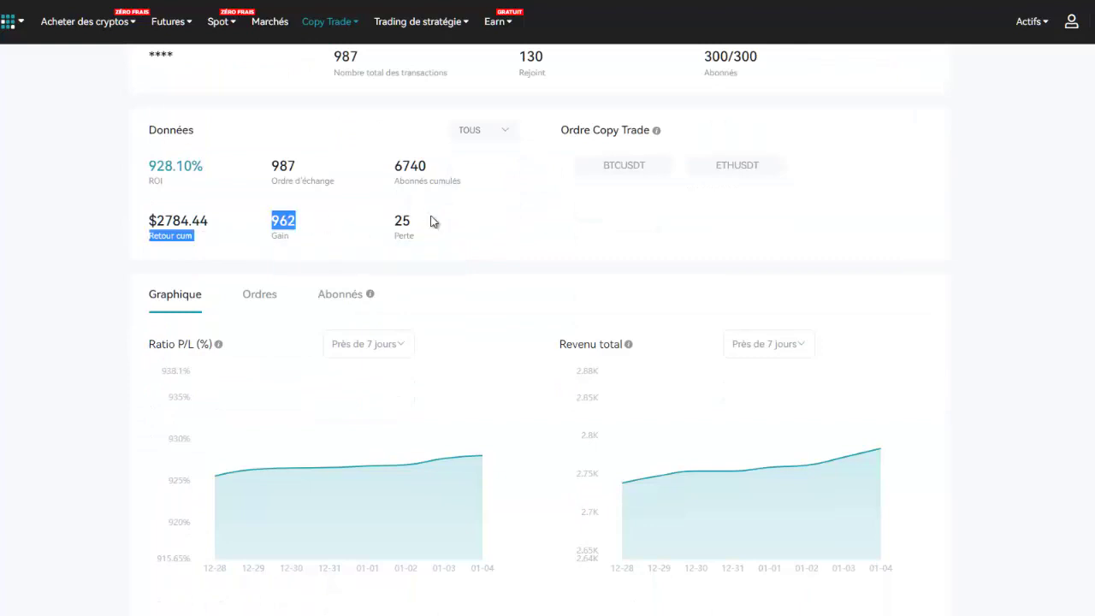
left_click(432, 222)
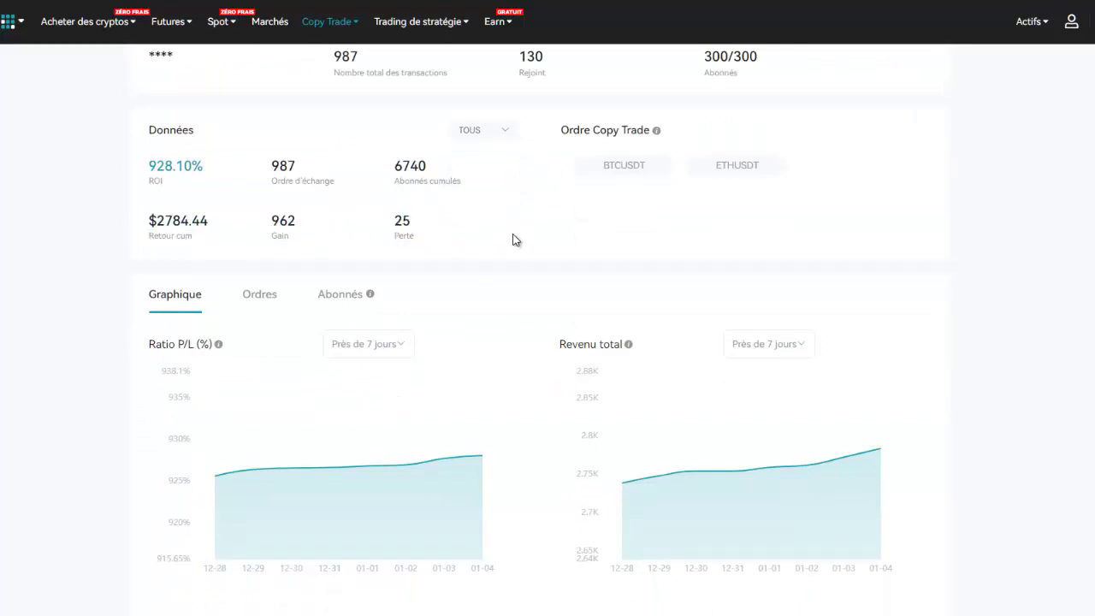
- Set both the Ratio P/L (%) and Revenu total charts to the one-month period
scroll(512, 237, "down", 3)
left_click(389, 145)
left_click(369, 261)
left_click(778, 145)
left_click(764, 254)
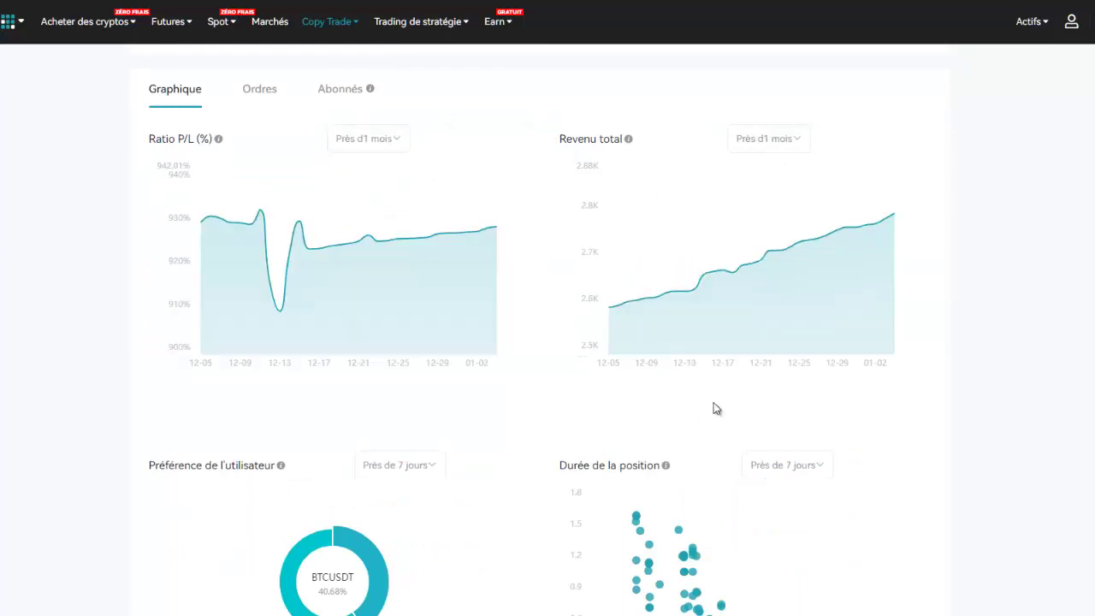
- Compare the ETHUSDT and BTCUSDT shares in the trader's Préférence de l'utilisateur chart
scroll(542, 408, "down", 4)
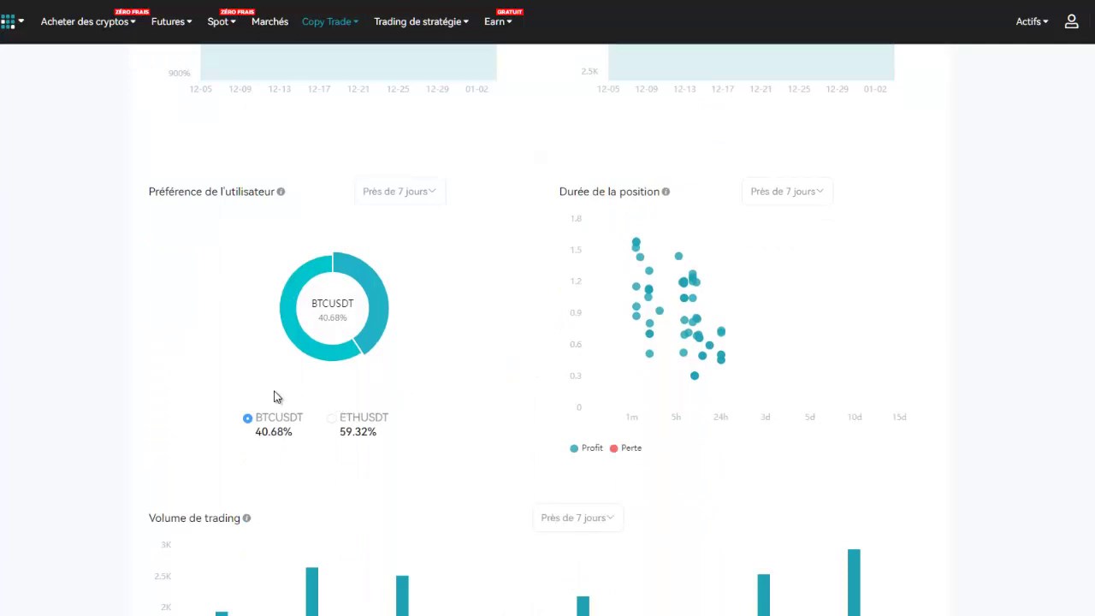
left_click(364, 423)
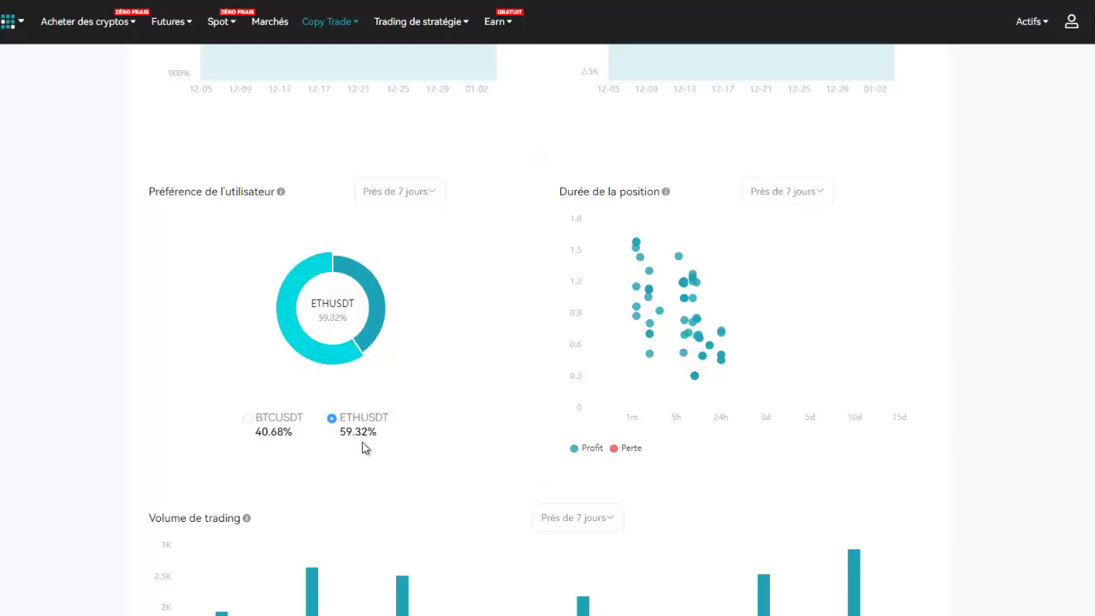
left_click(288, 431)
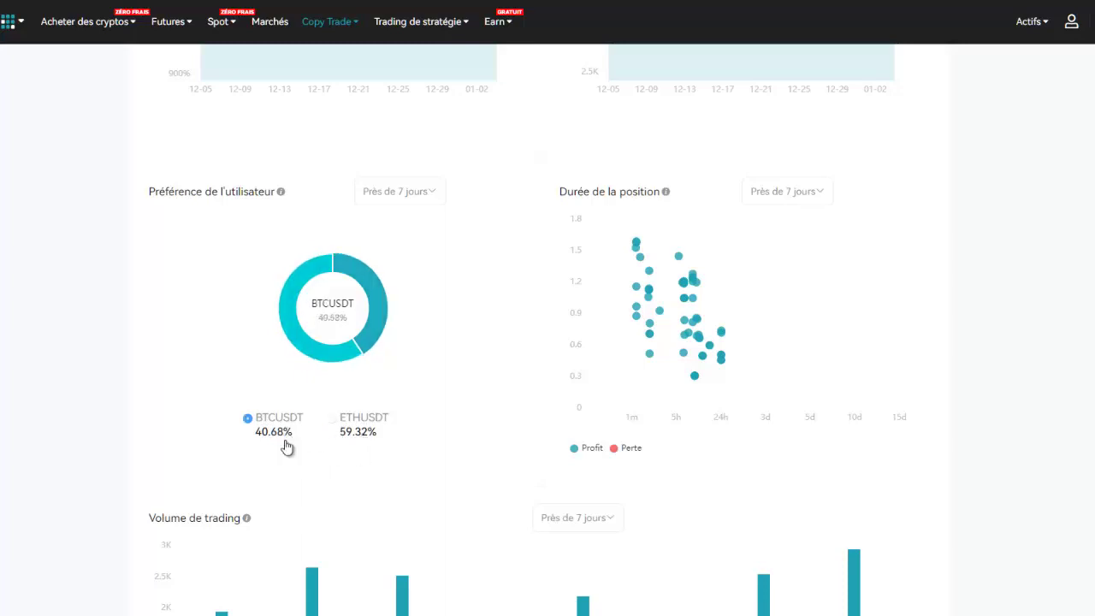
- Open the trader's order history and examine the P/L ratios on its first two pages
scroll(468, 392, "up", 5)
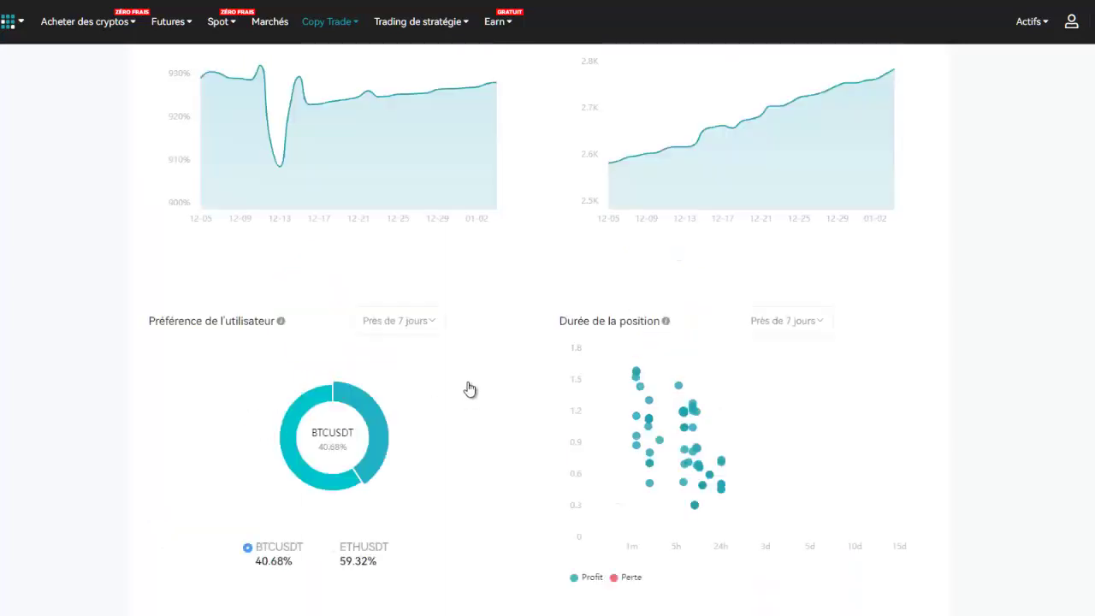
left_click(259, 229)
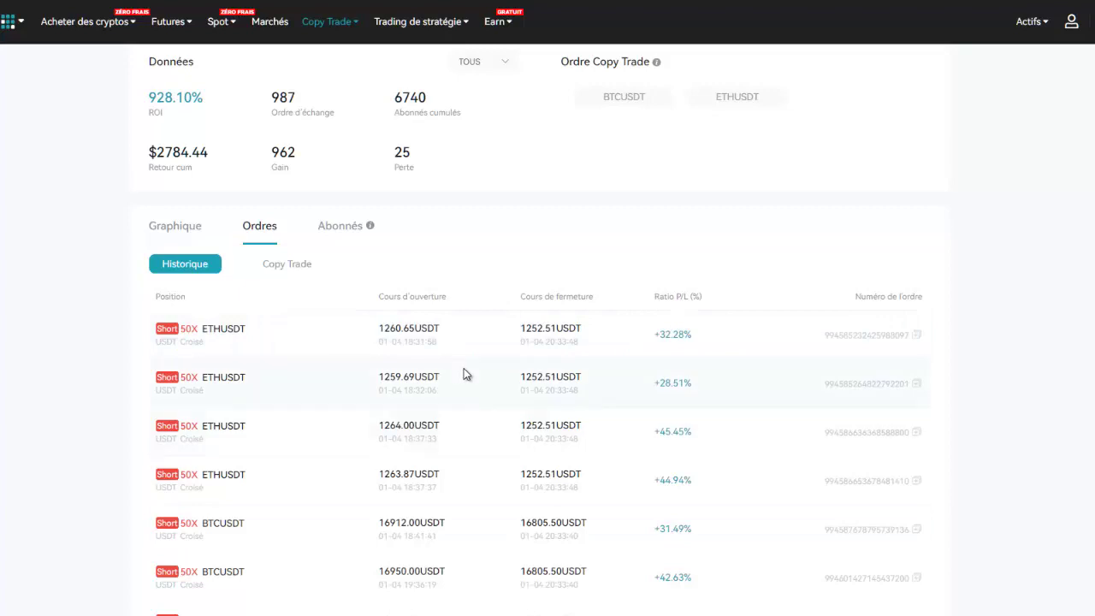
scroll(469, 379, "down", 4)
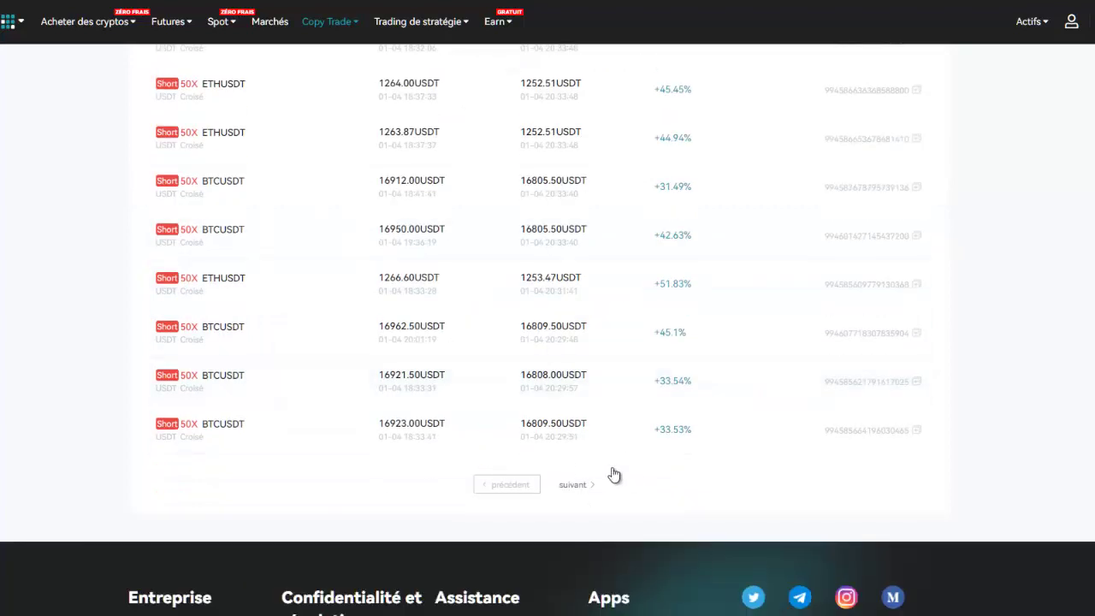
left_click(573, 485)
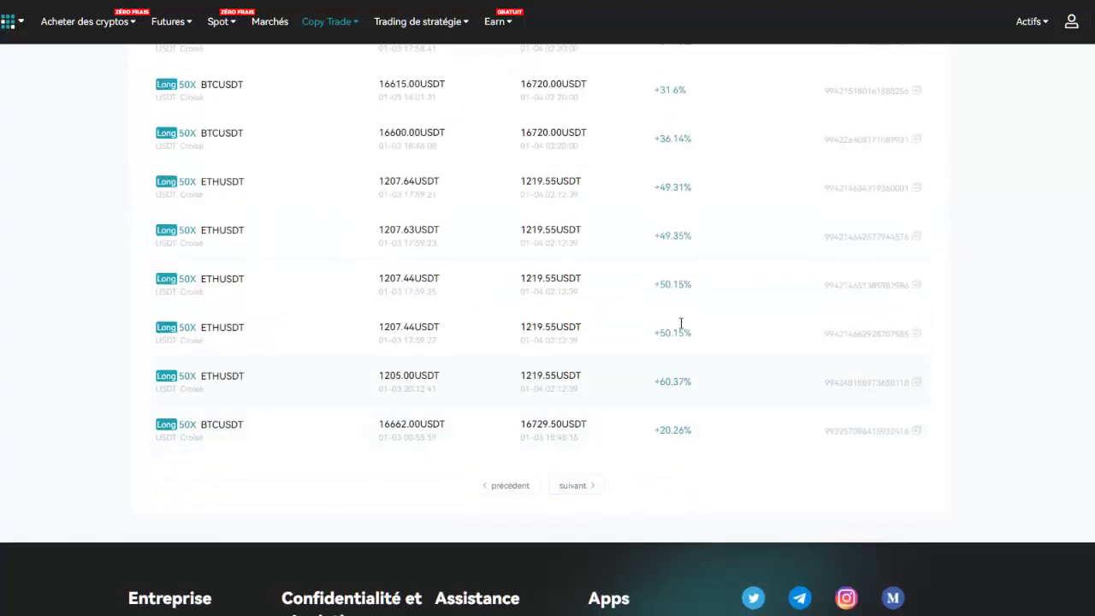
scroll(675, 325, "up", 2)
scroll(618, 504, "down", 2)
scroll(616, 498, "up", 5)
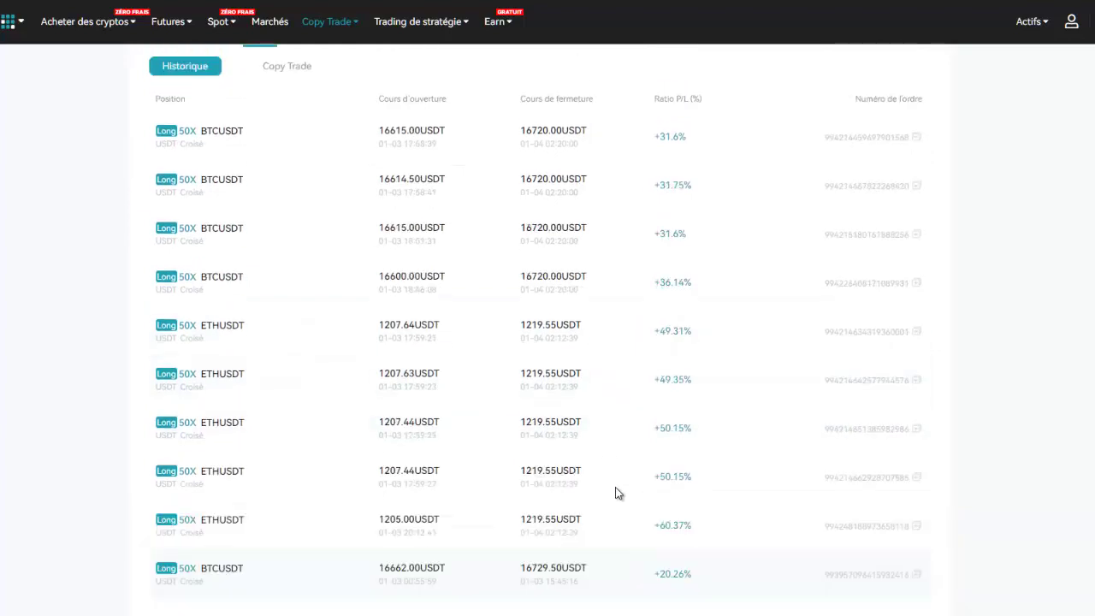
scroll(305, 294, "up", 1)
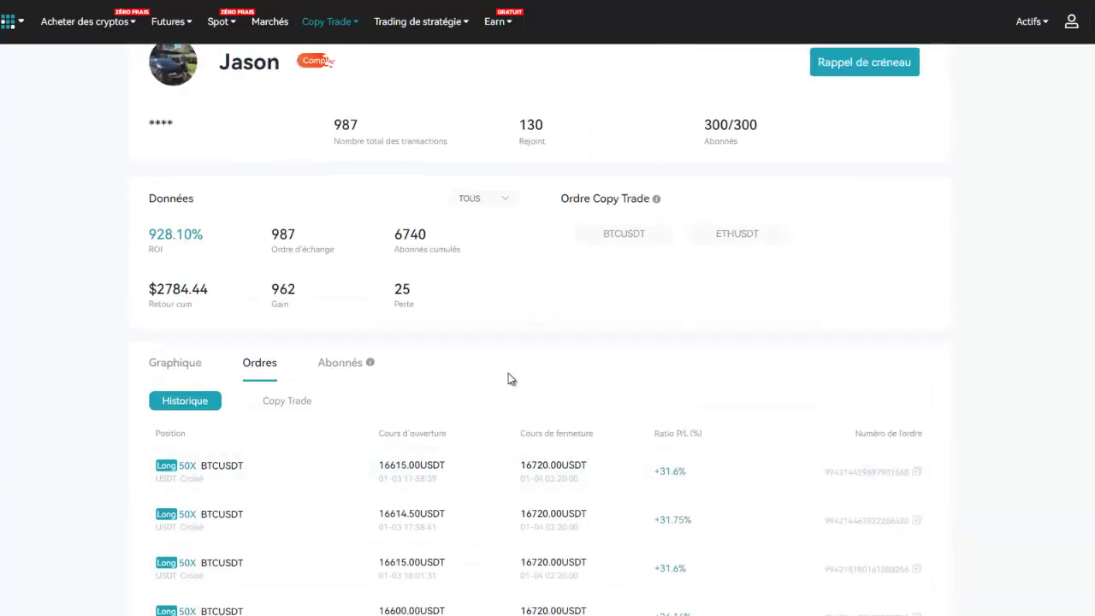
- Go back to the first page of the trader's order history, and review the second page again
scroll(644, 435, "down", 3)
scroll(644, 435, "down", 2)
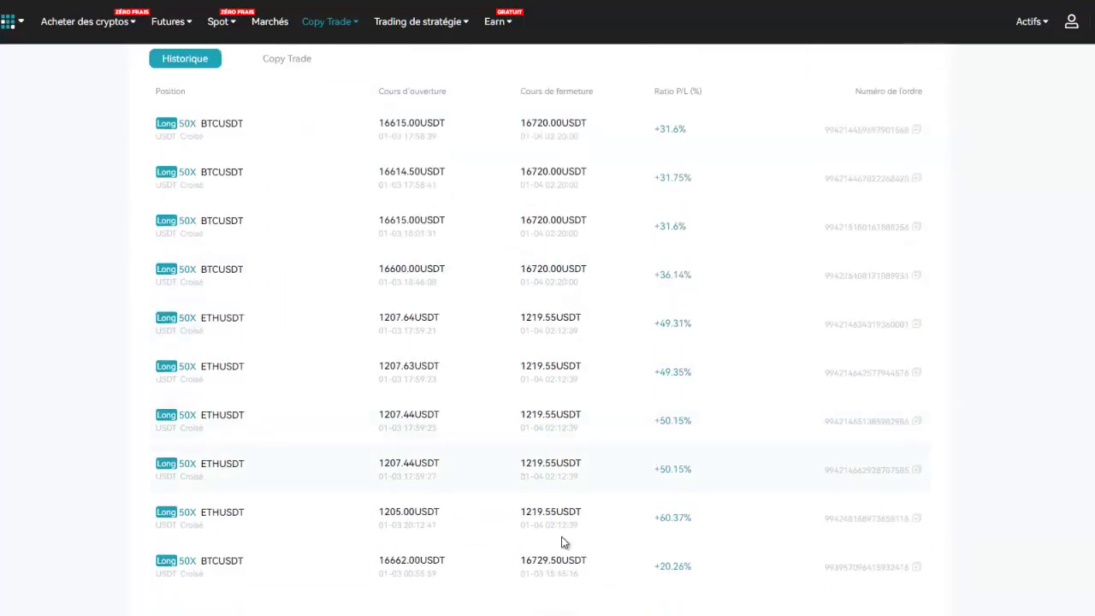
scroll(552, 522, "down", 7)
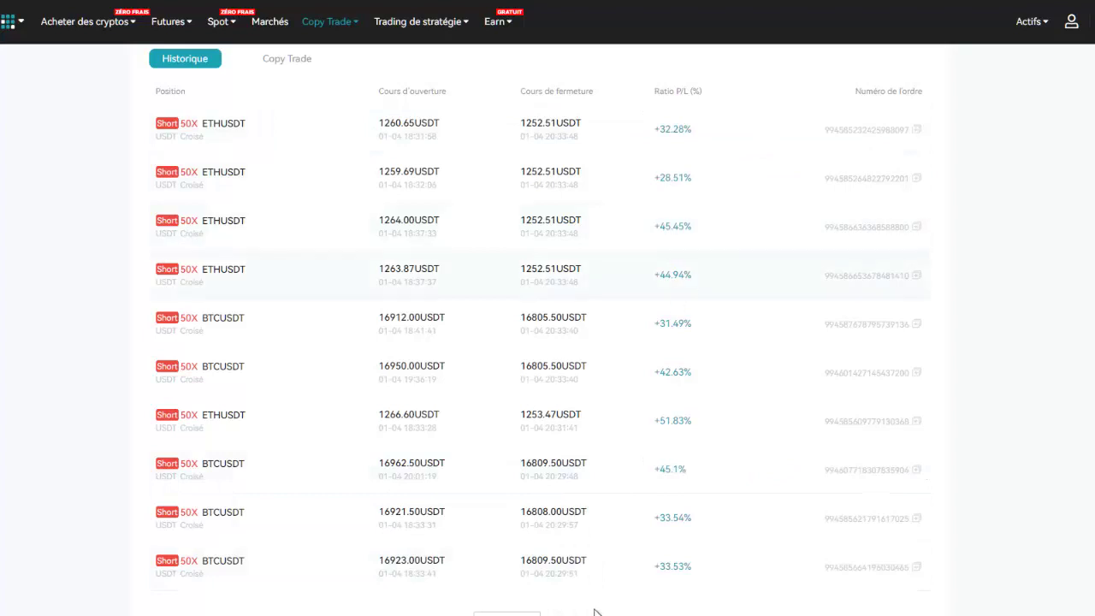
left_click(557, 612)
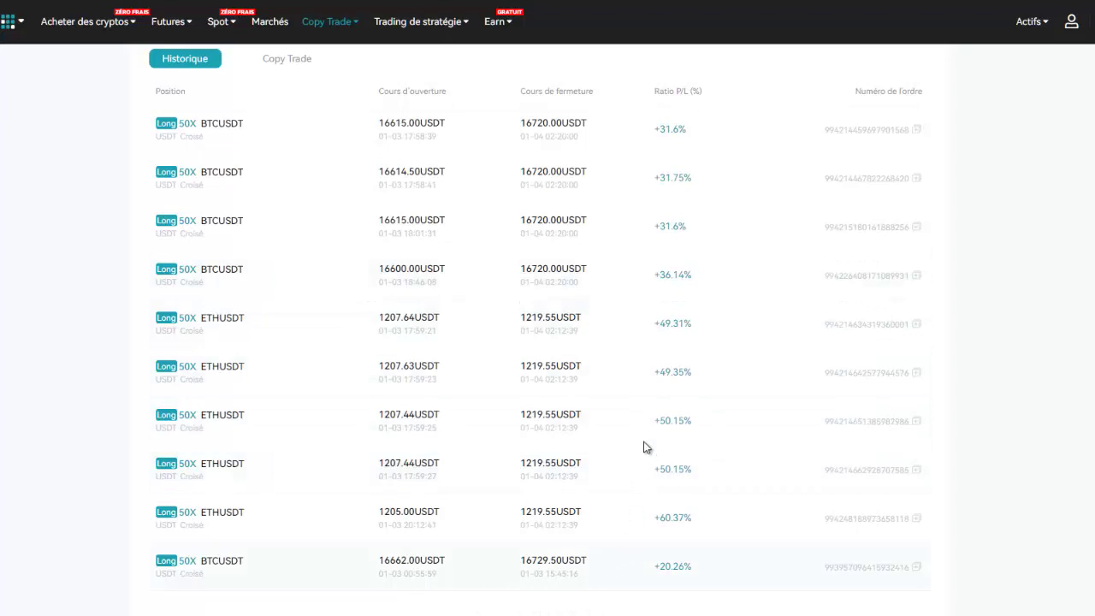
scroll(644, 434, "up", 2)
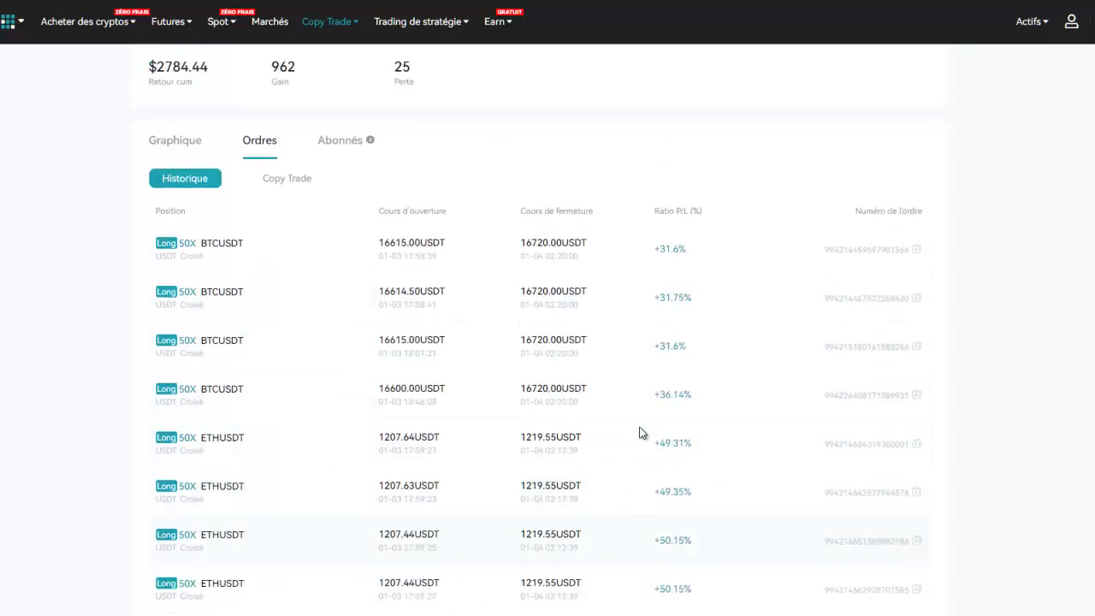
- Check the trader's currently open Copy Trade orders against the profile's overall figures, and return to the order history
scroll(648, 426, "down", 2)
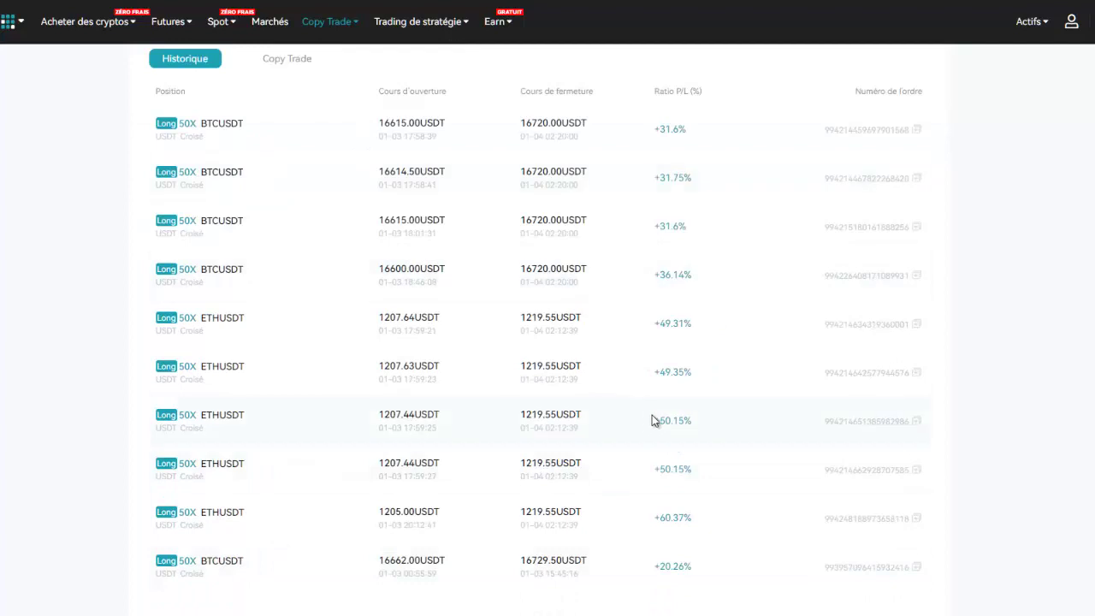
scroll(301, 199, "up", 2)
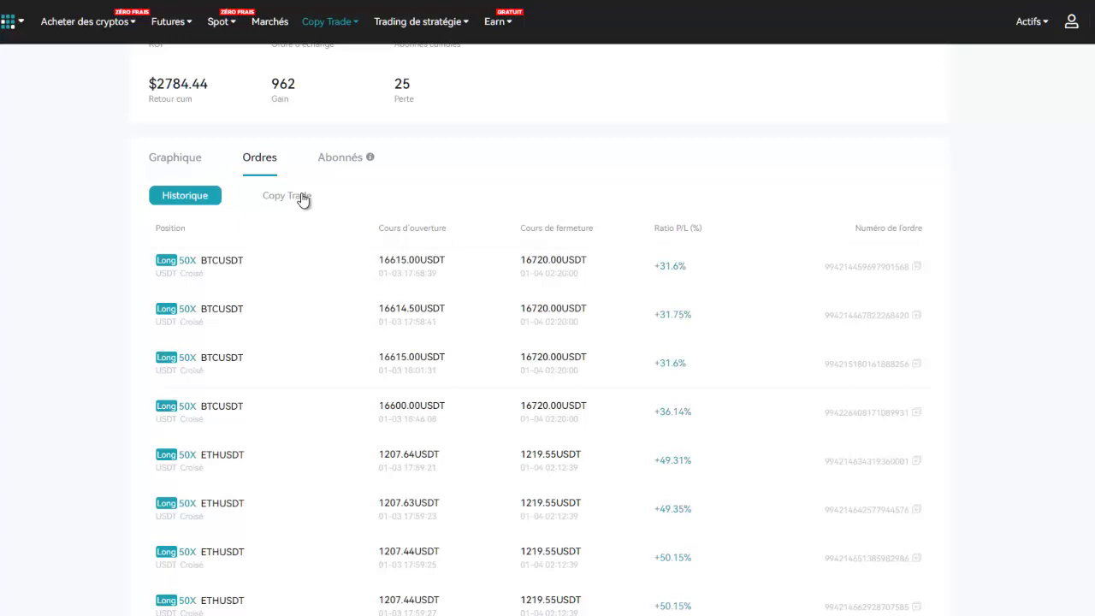
left_click(301, 198)
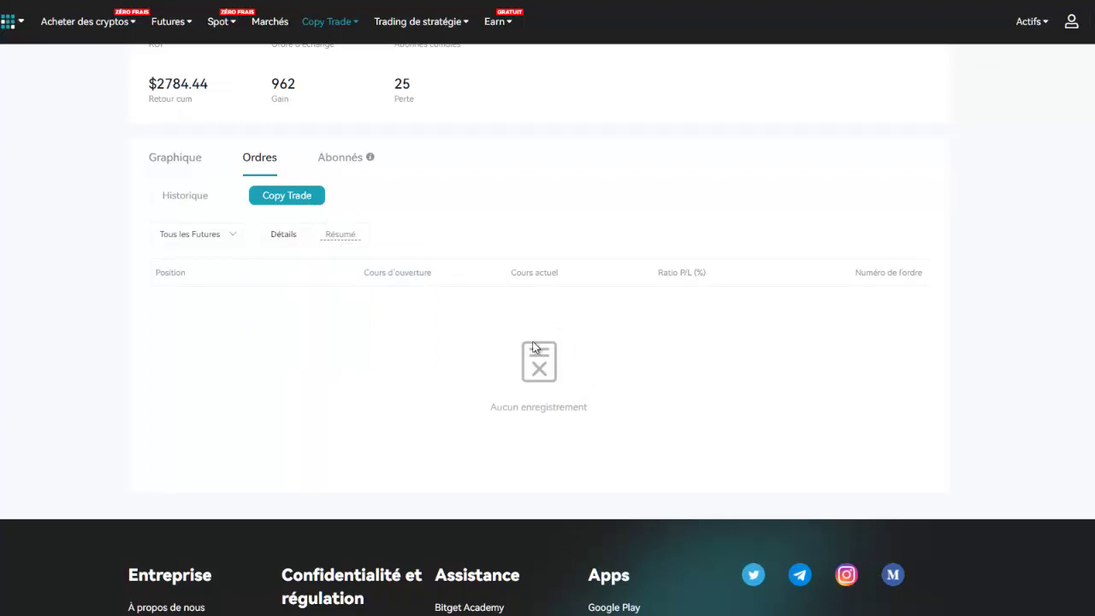
scroll(543, 336, "up", 3)
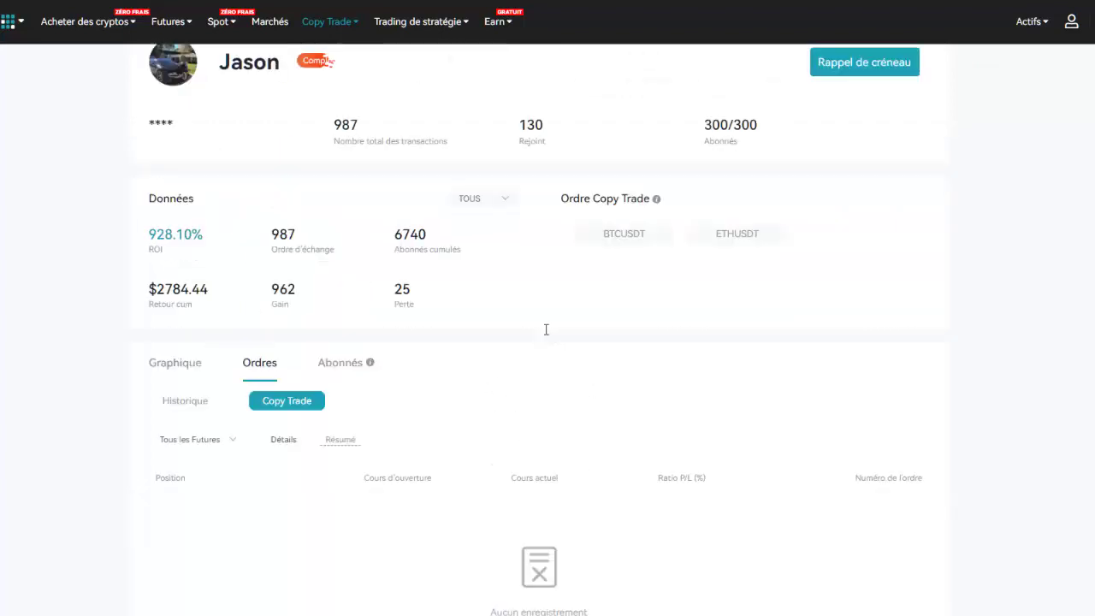
scroll(513, 368, "down", 2)
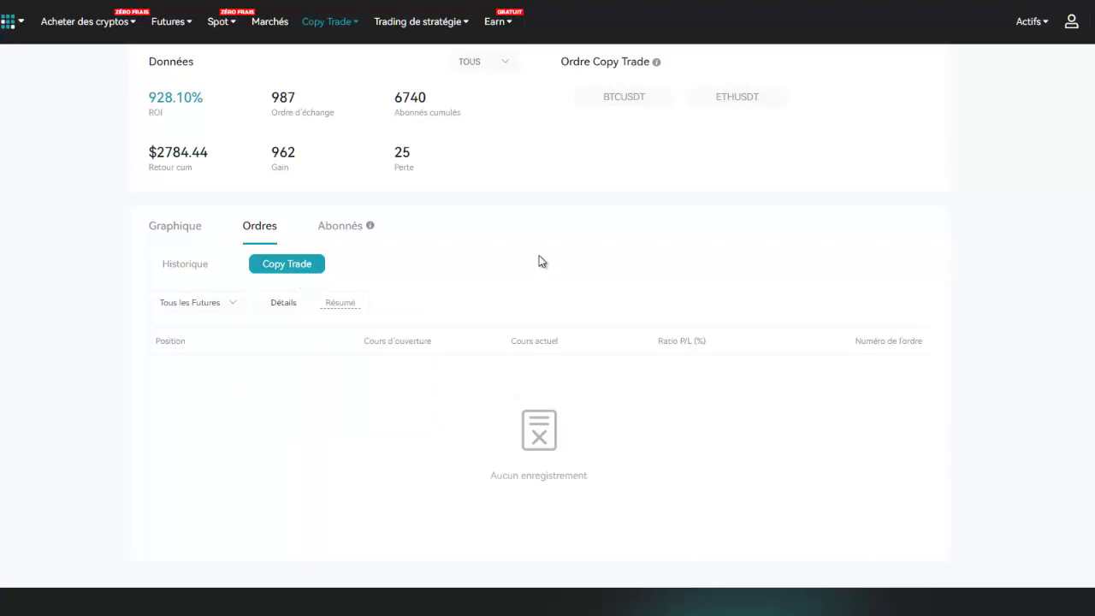
scroll(539, 261, "up", 2)
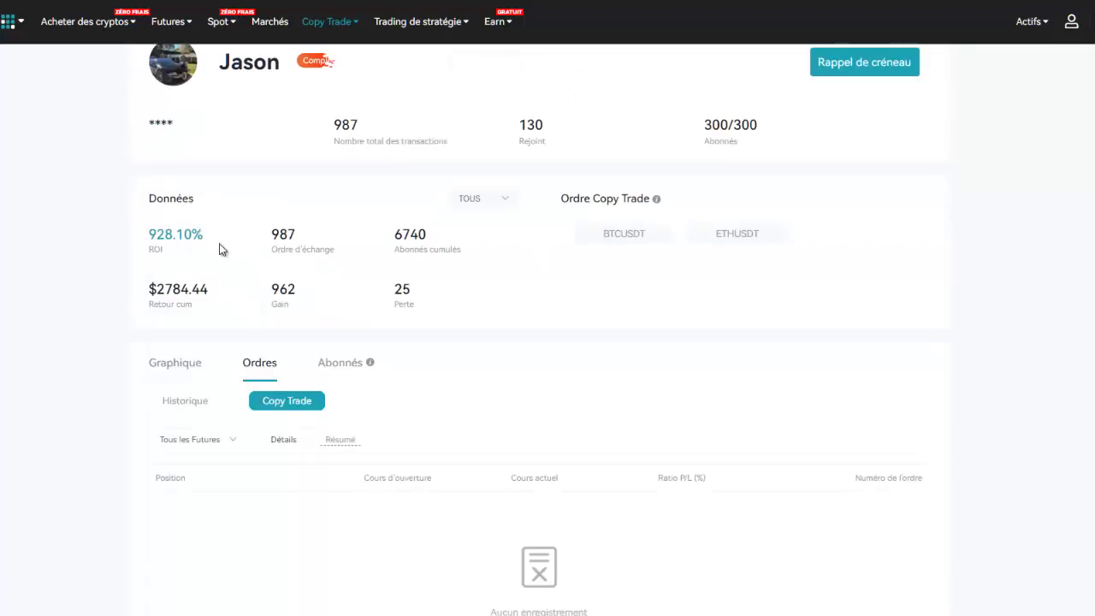
scroll(475, 364, "down", 3)
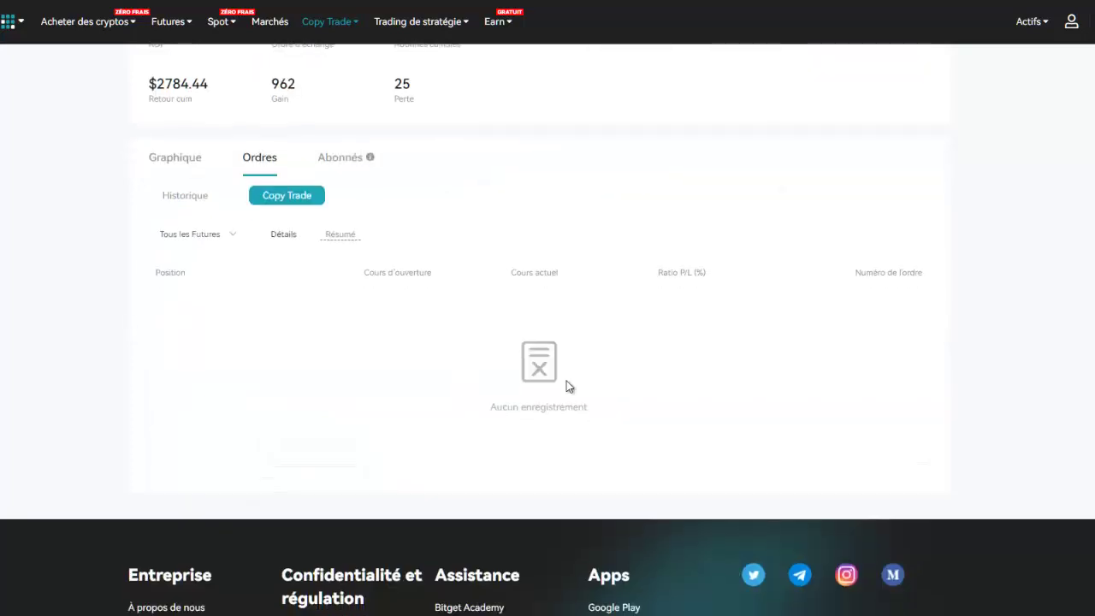
scroll(561, 366, "up", 1)
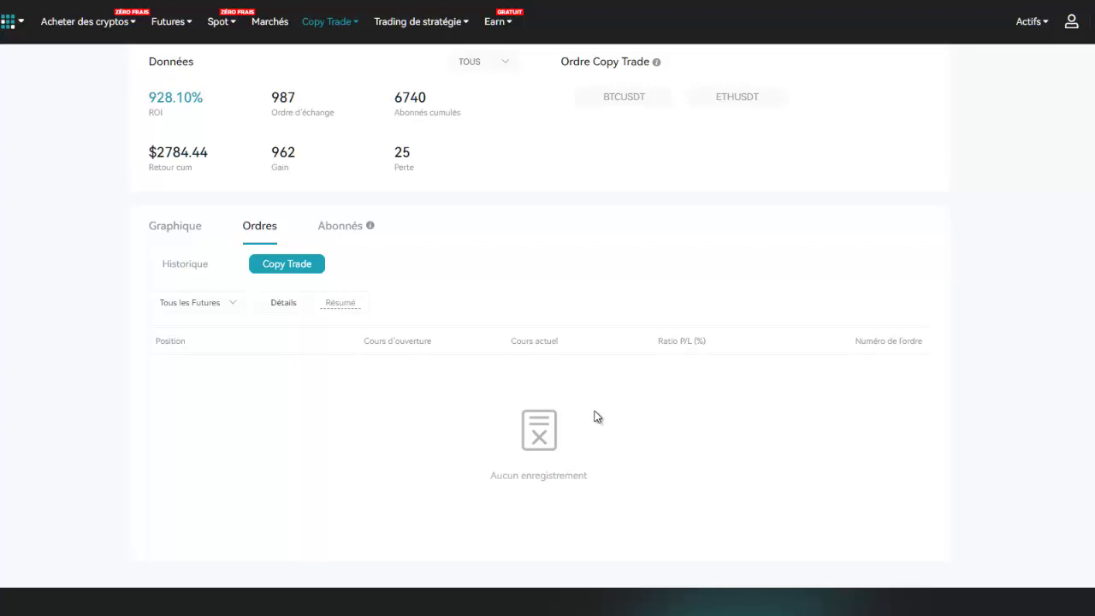
scroll(259, 413, "up", 2)
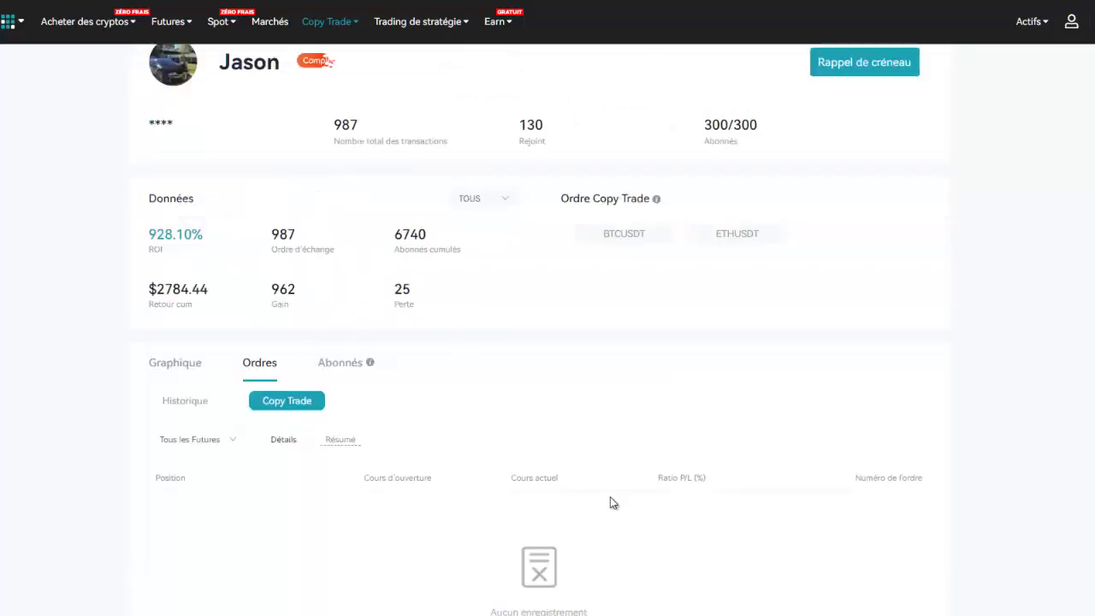
scroll(612, 504, "down", 1)
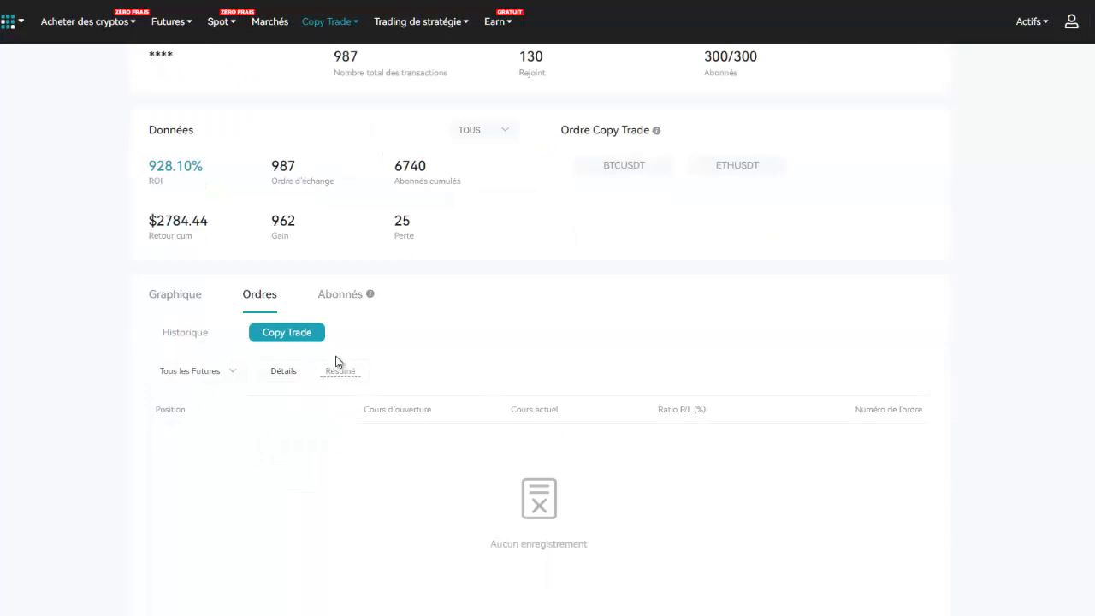
left_click(195, 334)
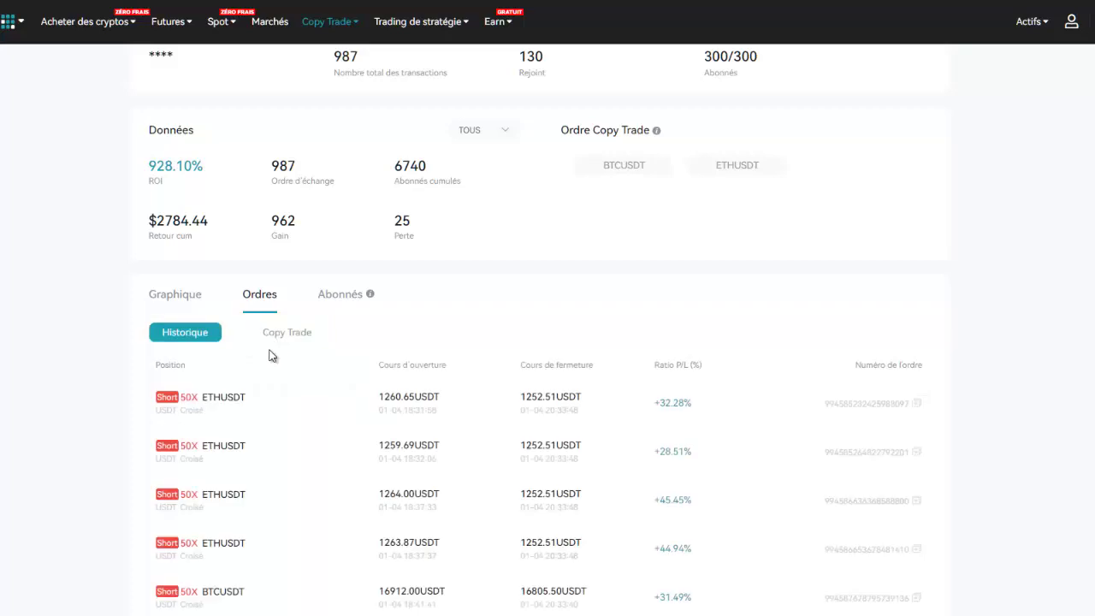
- Open the trader's list of followers and compare total volume and profit on its first two pages
left_click(341, 298)
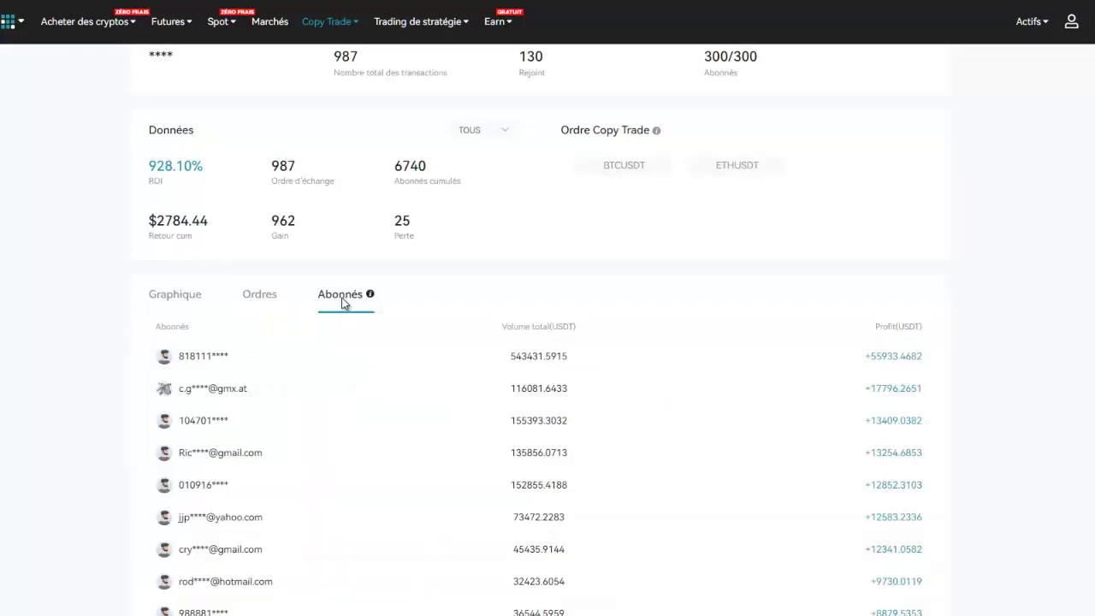
scroll(574, 329, "down", 1)
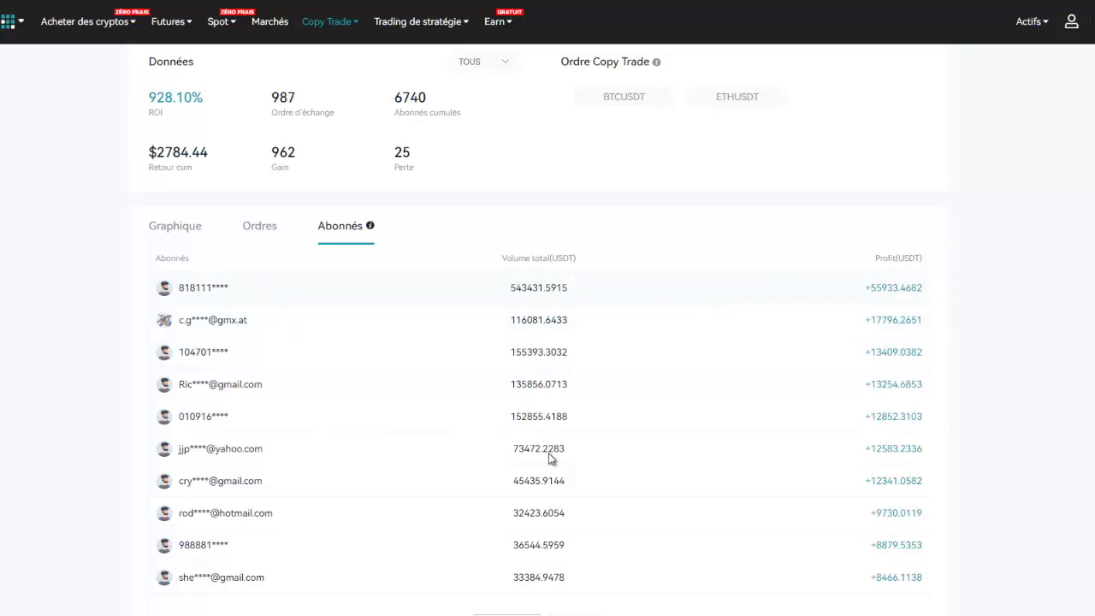
scroll(562, 423, "down", 1)
left_click(571, 555)
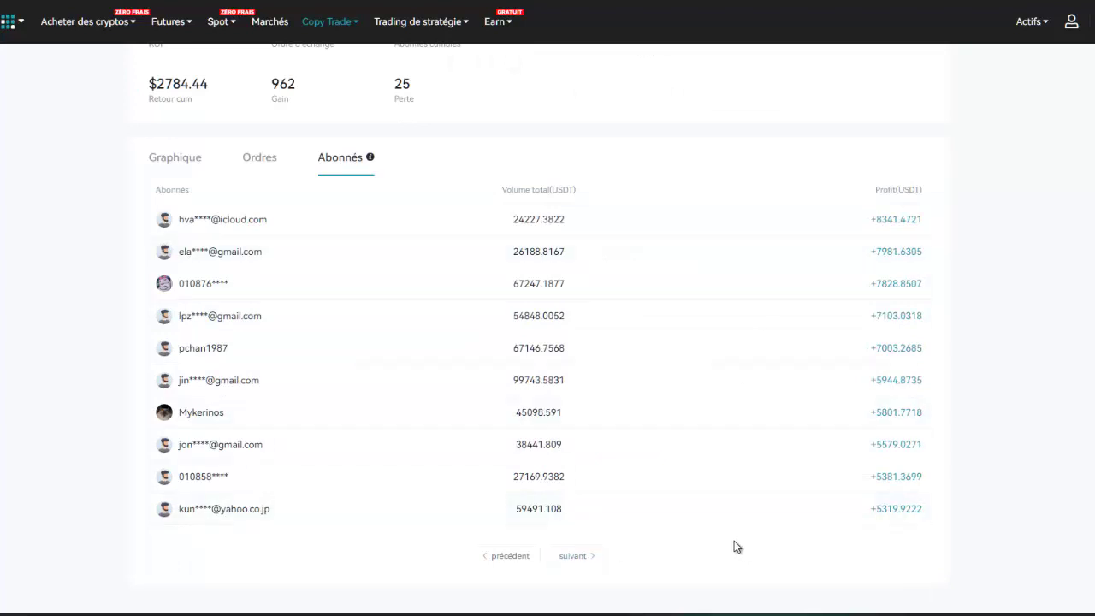
left_click(513, 557)
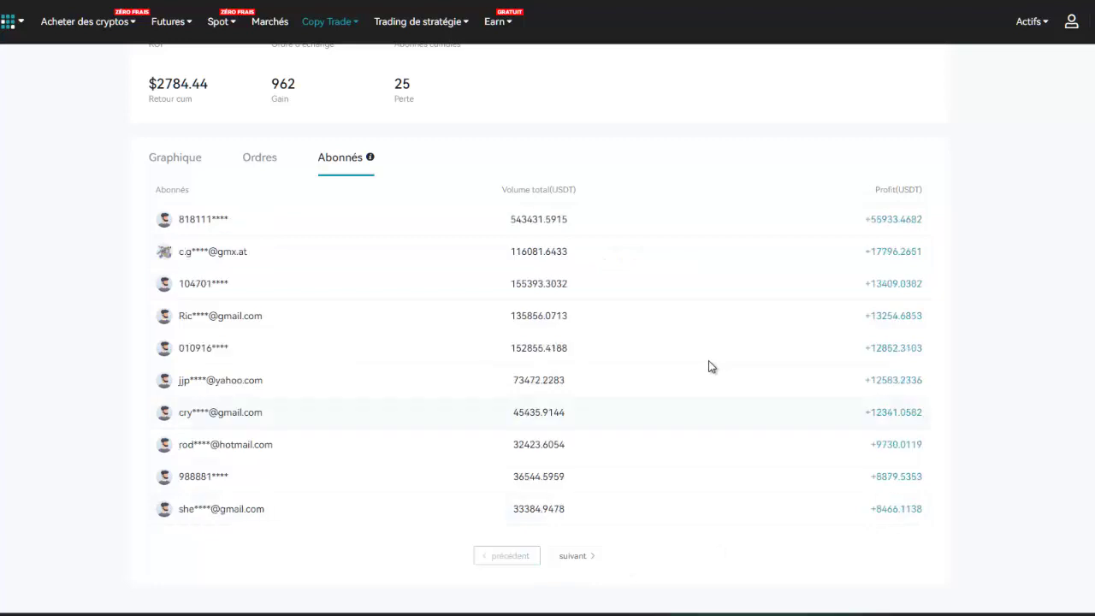
- Highlight the profit of the highest-earning follower, and review the trader's overall profile figures
scroll(890, 304, "up", 1)
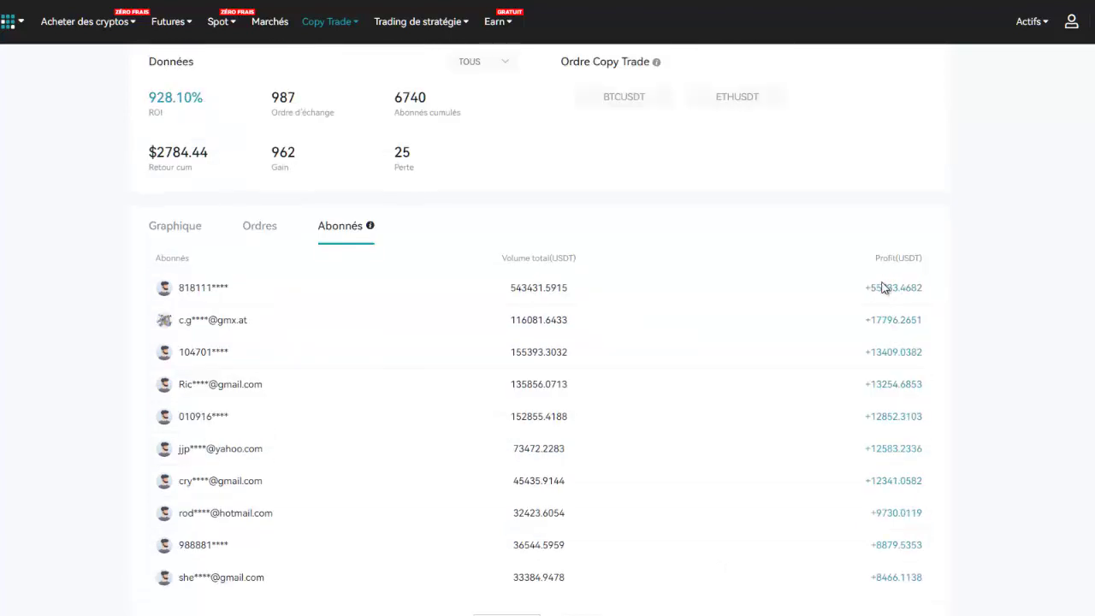
triple_click(934, 288)
left_click(619, 345)
scroll(409, 304, "up", 3)
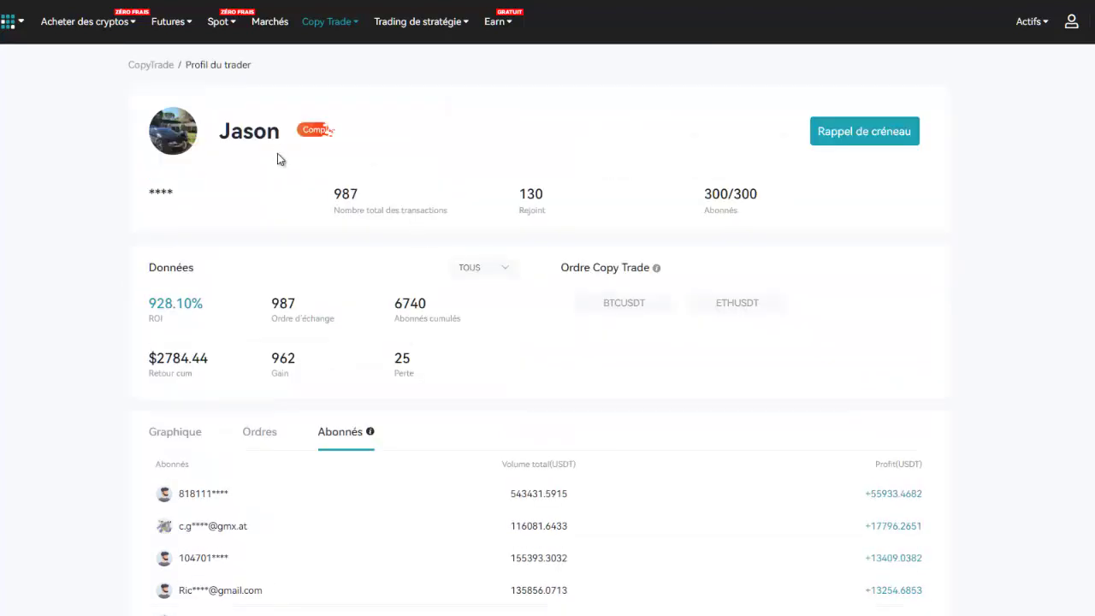
- Return to the trader's charts and highlight the follower count in the profile summary
left_click(200, 440)
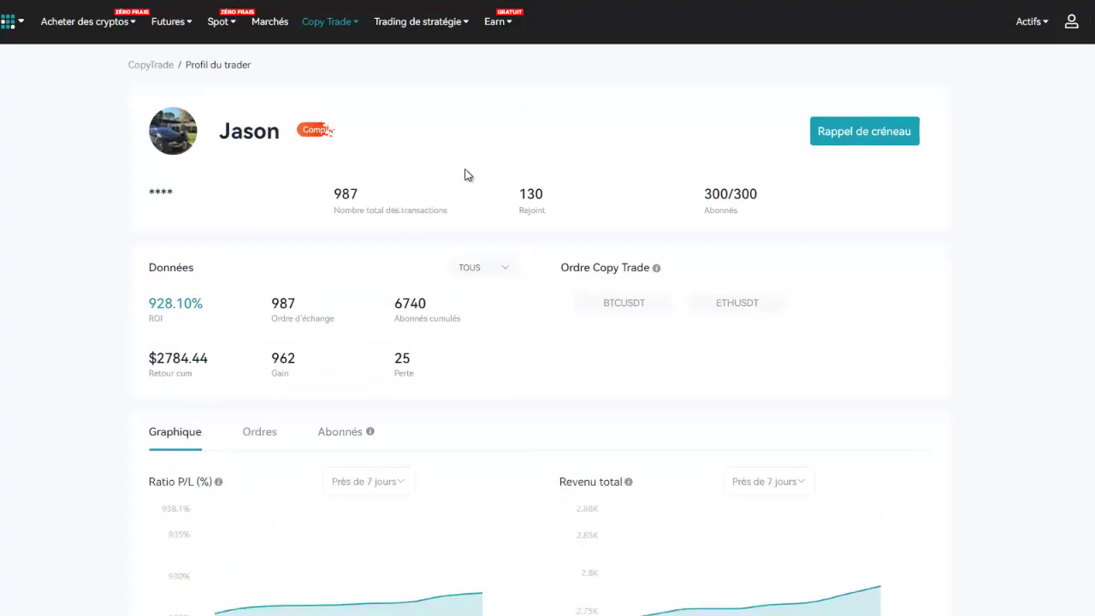
double_click(766, 202)
left_click(765, 196)
- Go back to the Copy Trade page and look through the top traders for one with open follower slots
mouse_move(350, 53)
left_click(374, 93)
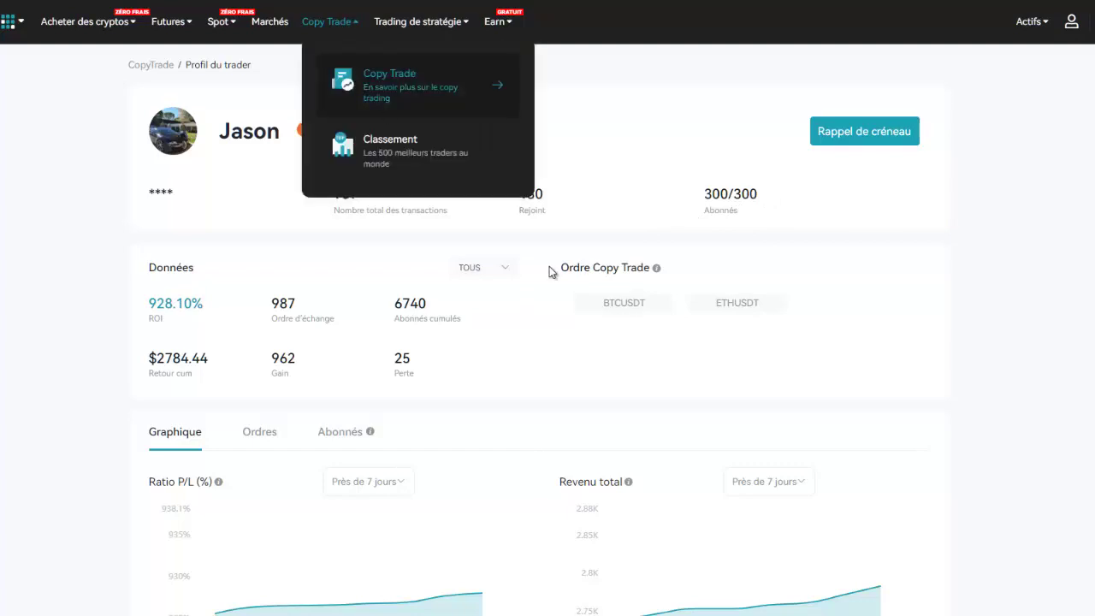
scroll(606, 188, "down", 3)
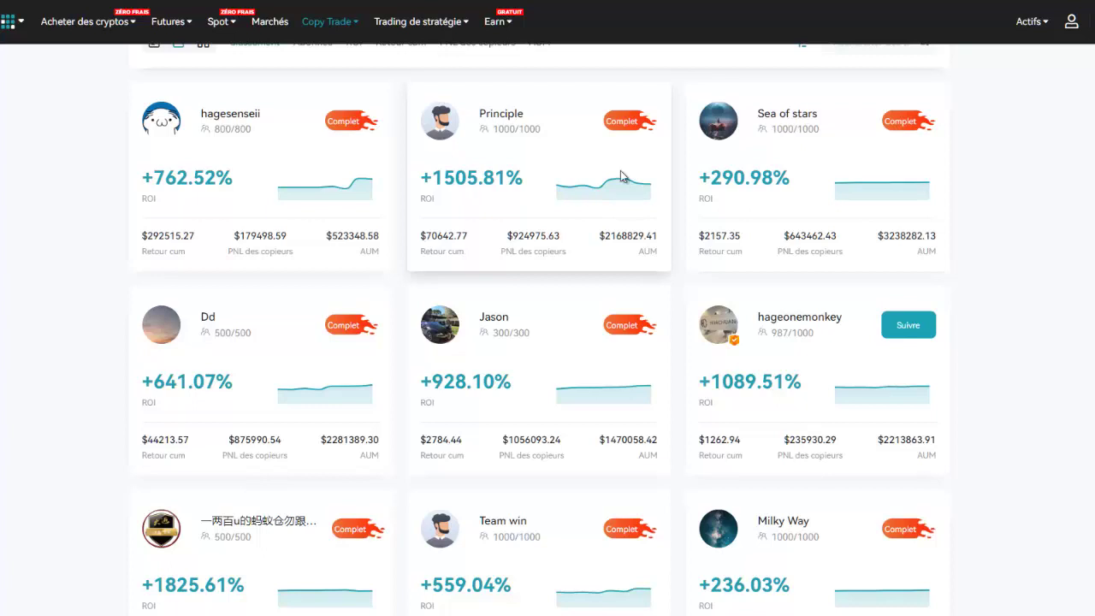
scroll(462, 210, "down", 2)
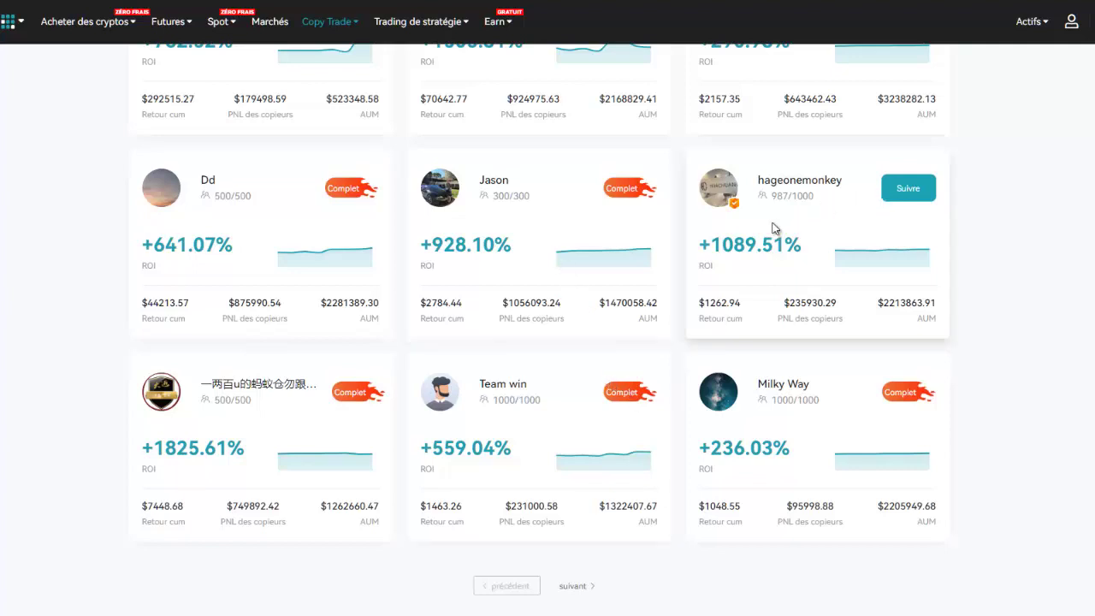
scroll(772, 227, "up", 4)
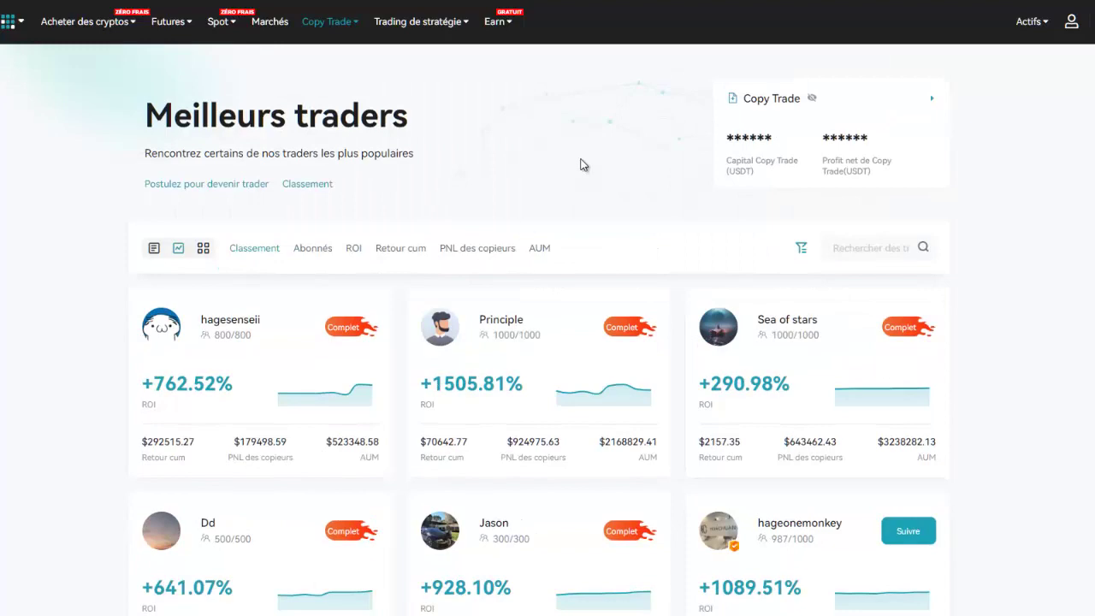
- Sort the top traders by PNL des copieurs and compare the ranked trader cards
scroll(584, 168, "down", 3)
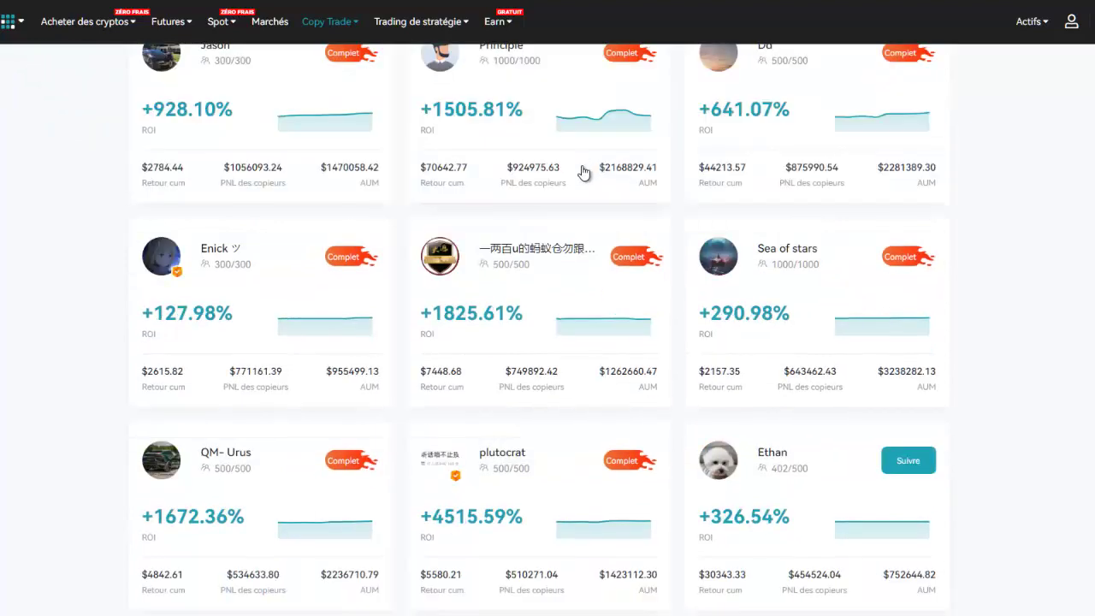
scroll(584, 174, "up", 1)
scroll(708, 175, "down", 1)
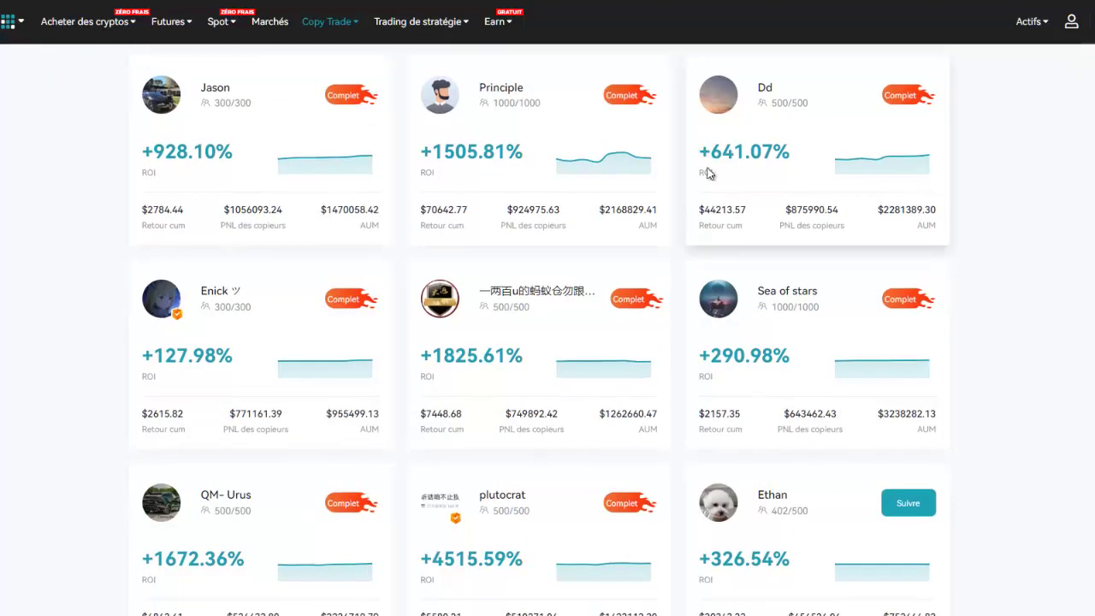
scroll(706, 174, "down", 2)
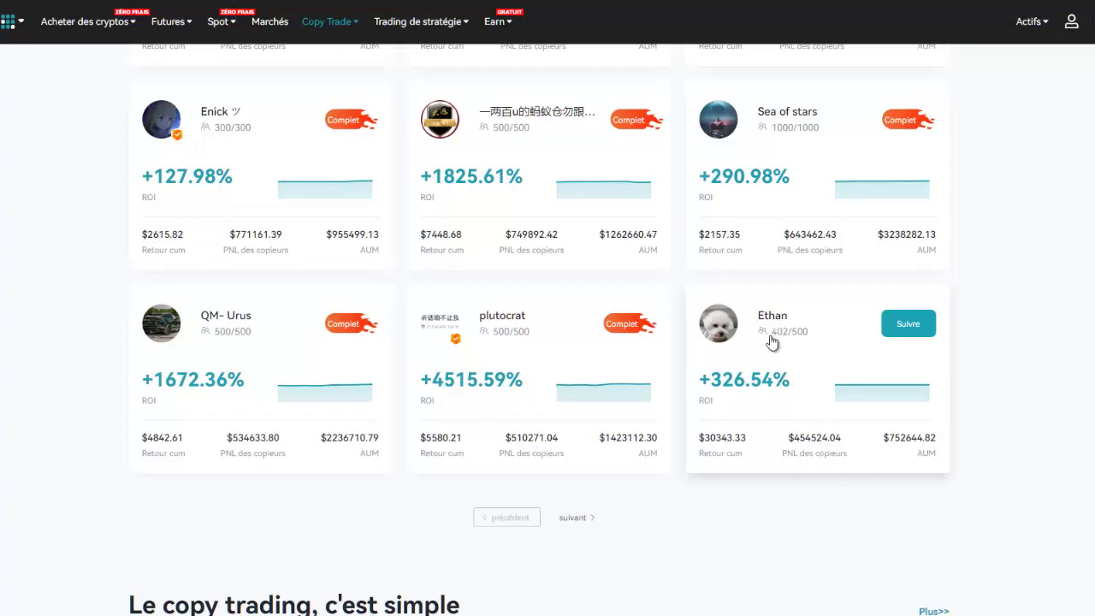
- Open the profile of the trader with 402/500 followers and view their charts and order history
left_click(800, 421)
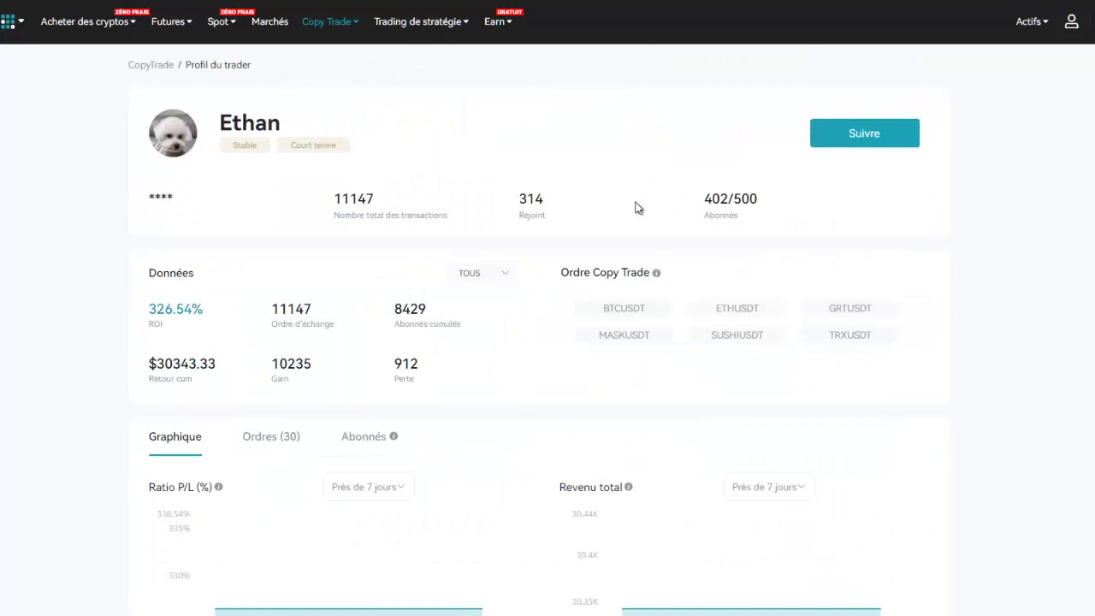
scroll(633, 218, "down", 2)
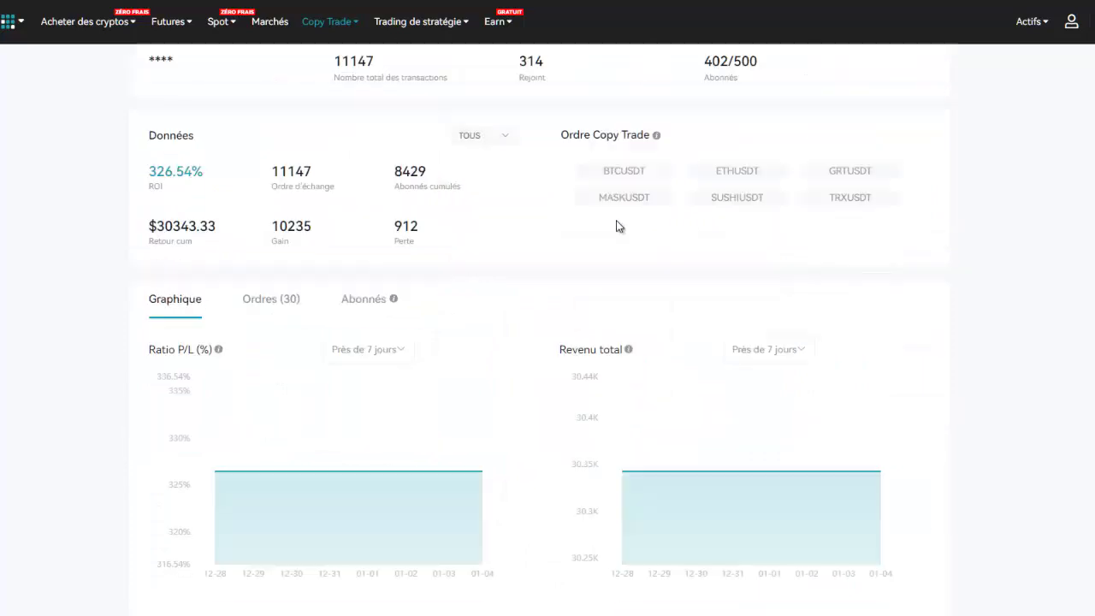
left_click(276, 307)
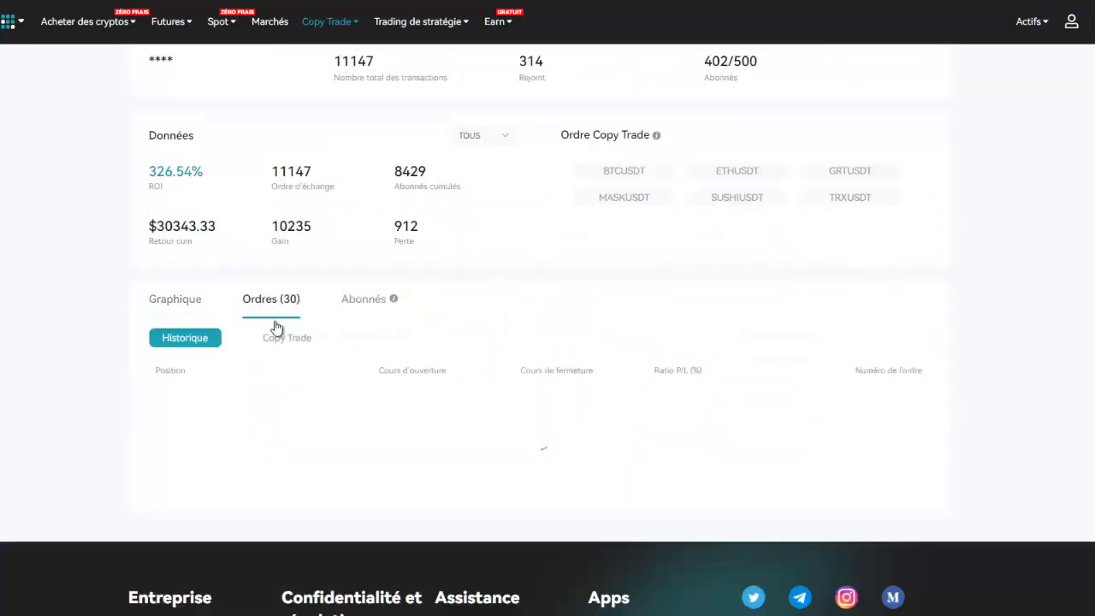
scroll(325, 286, "down", 1)
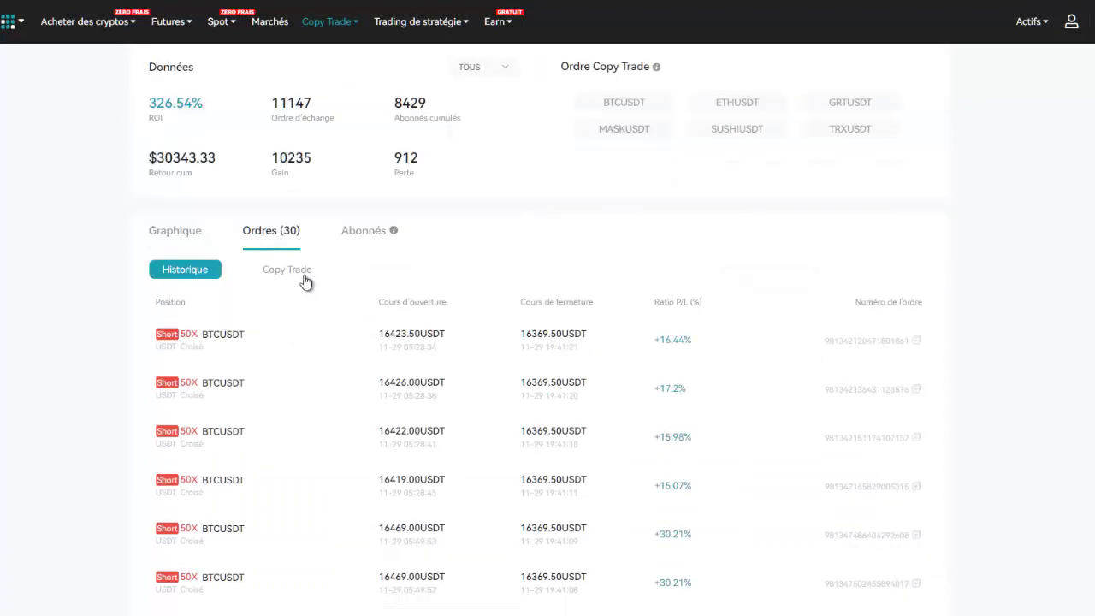
- Show this trader's open Copy Trade orders and highlight the P/L ratio of an ETHUSDT short position
left_click(295, 268)
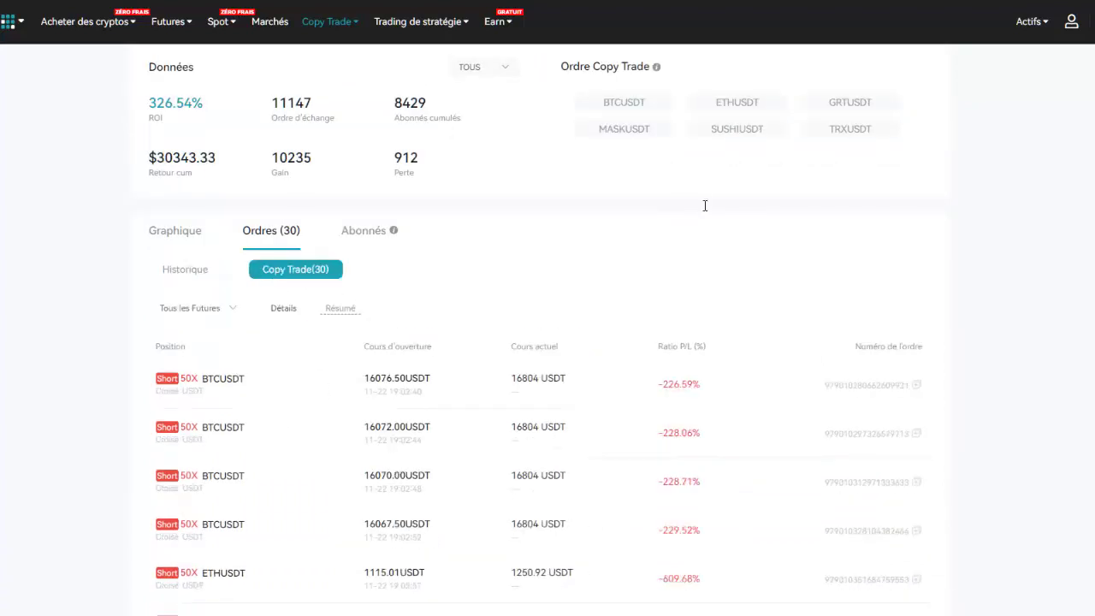
scroll(706, 205, "down", 3)
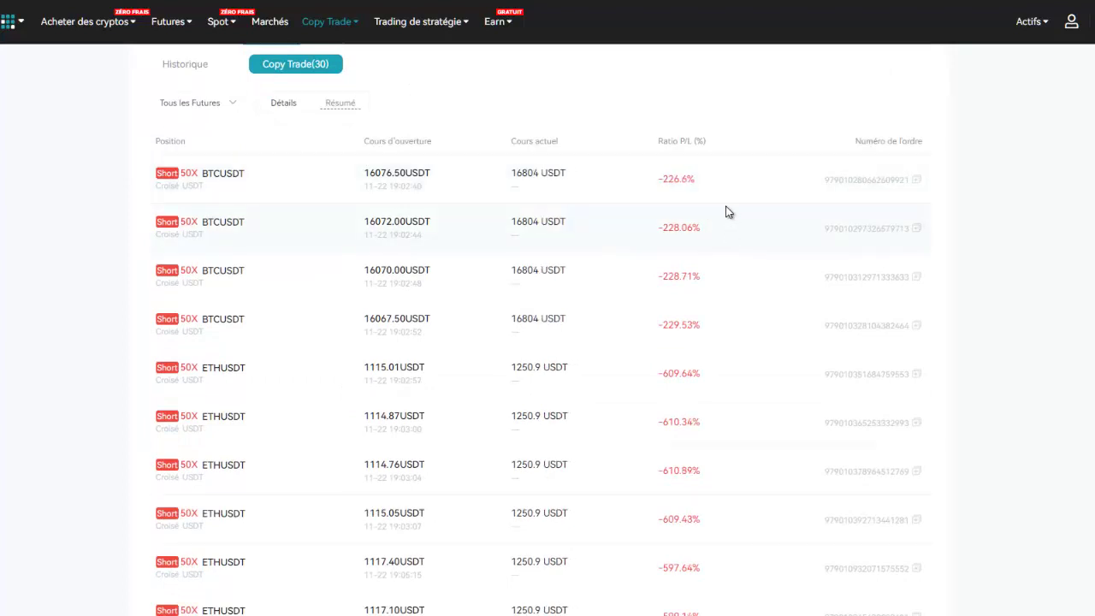
scroll(727, 209, "down", 2)
left_click_drag(659, 381, 707, 383)
- Examine the second page of open Copy Trade orders, and go back to review the first page
left_click(572, 534)
scroll(642, 345, "up", 2)
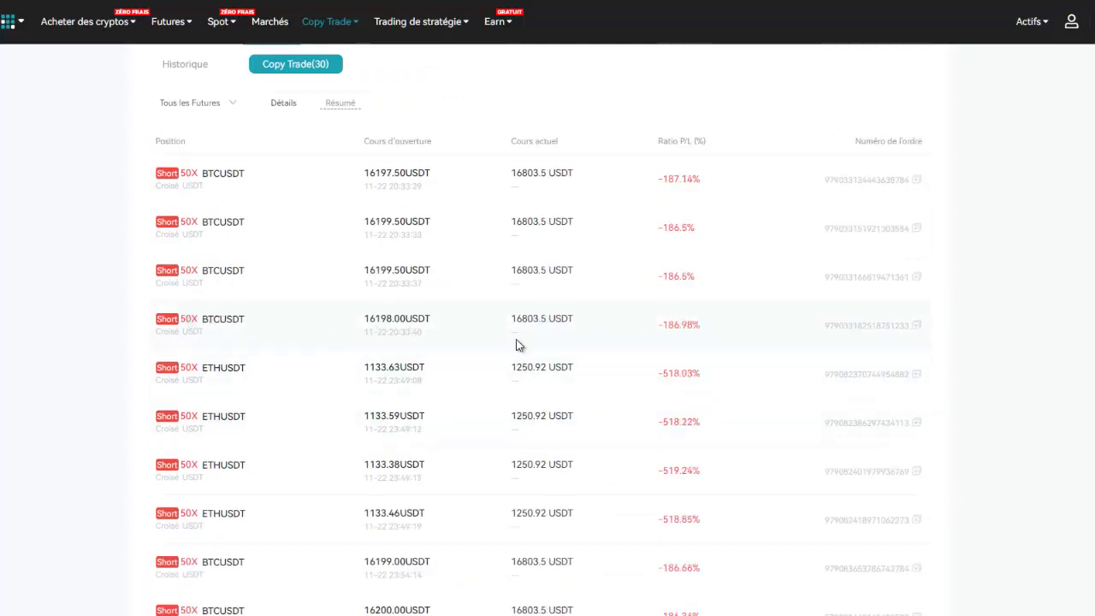
scroll(516, 355, "down", 3)
left_click(512, 534)
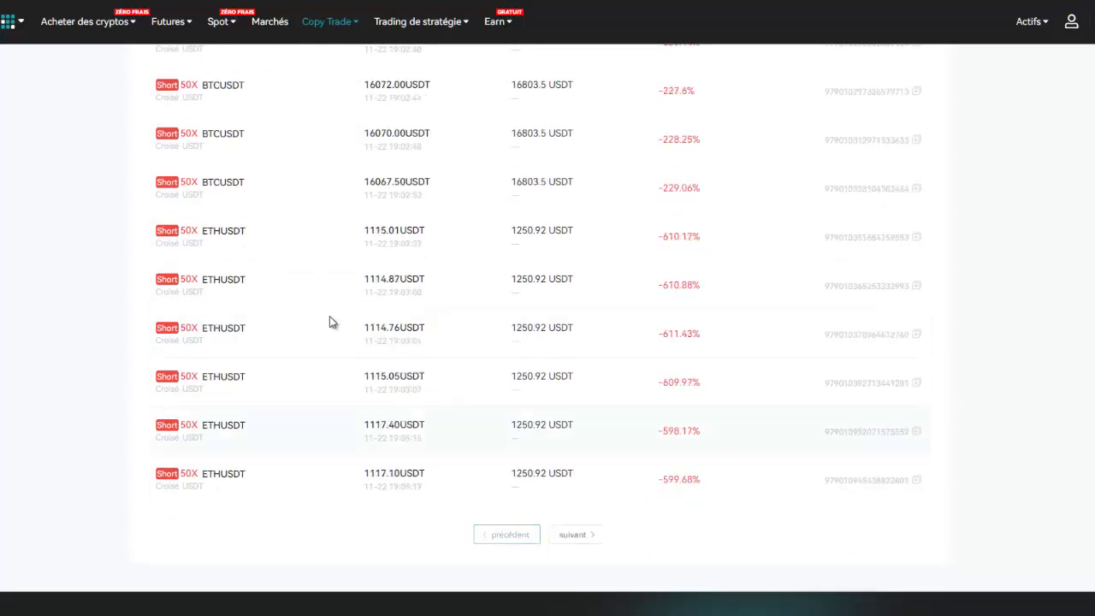
scroll(298, 308, "up", 5)
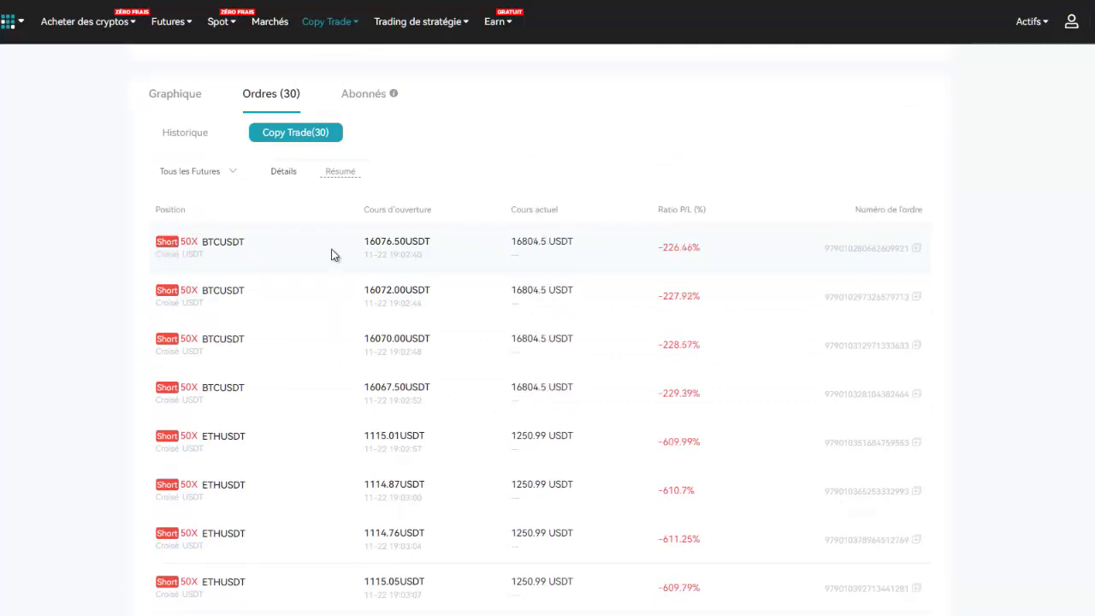
scroll(206, 176, "down", 2)
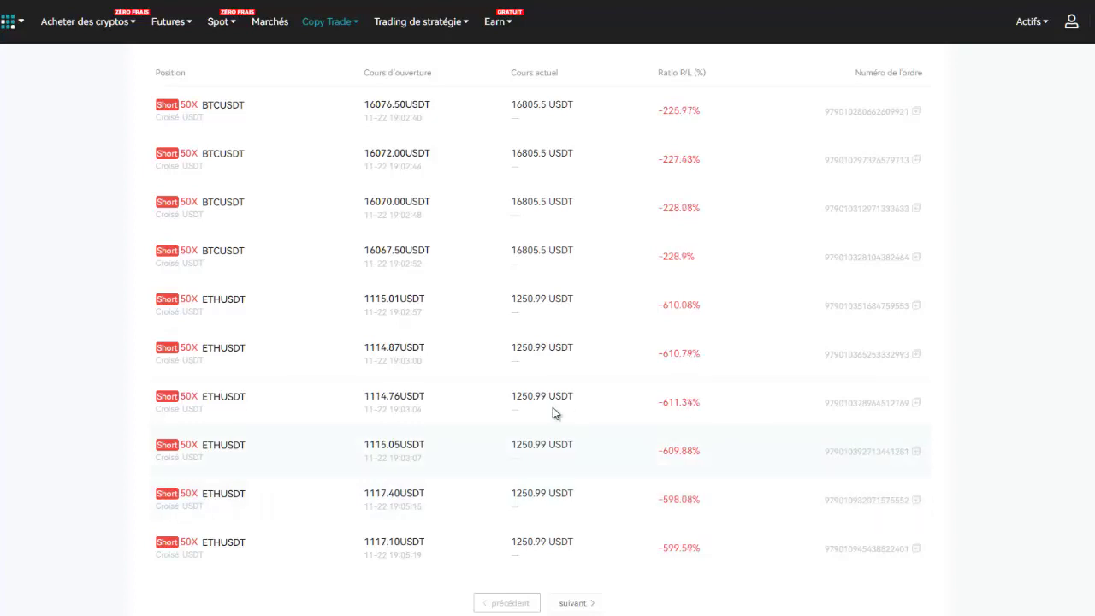
- Return to the Meilleurs traders list, browse the ranked cards and start following the trader with 816/1000 followers
scroll(313, 195, "up", 6)
mouse_move(327, 43)
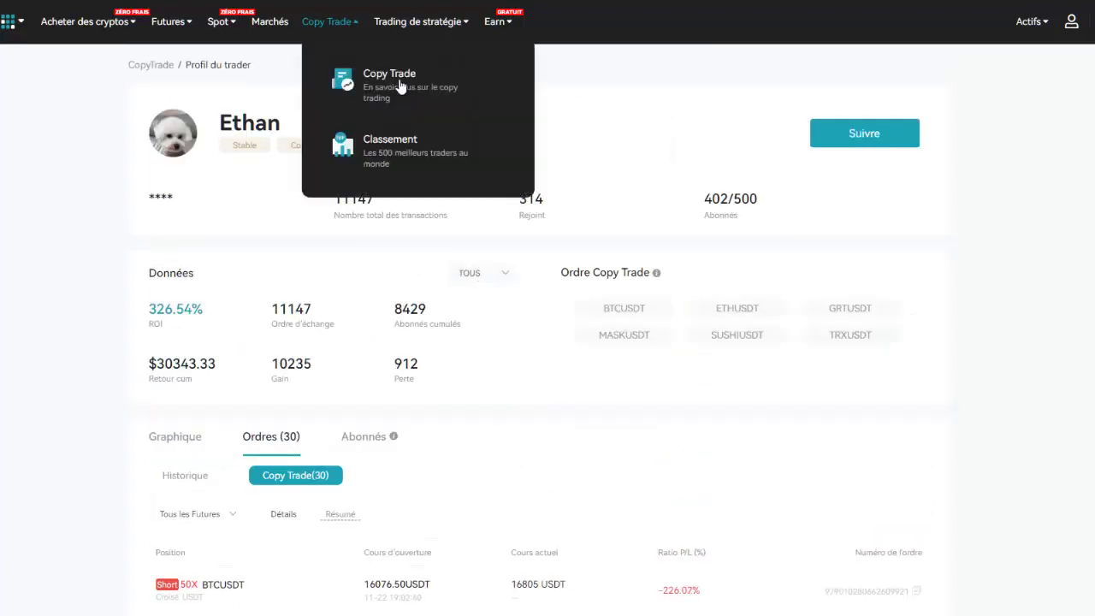
left_click(396, 80)
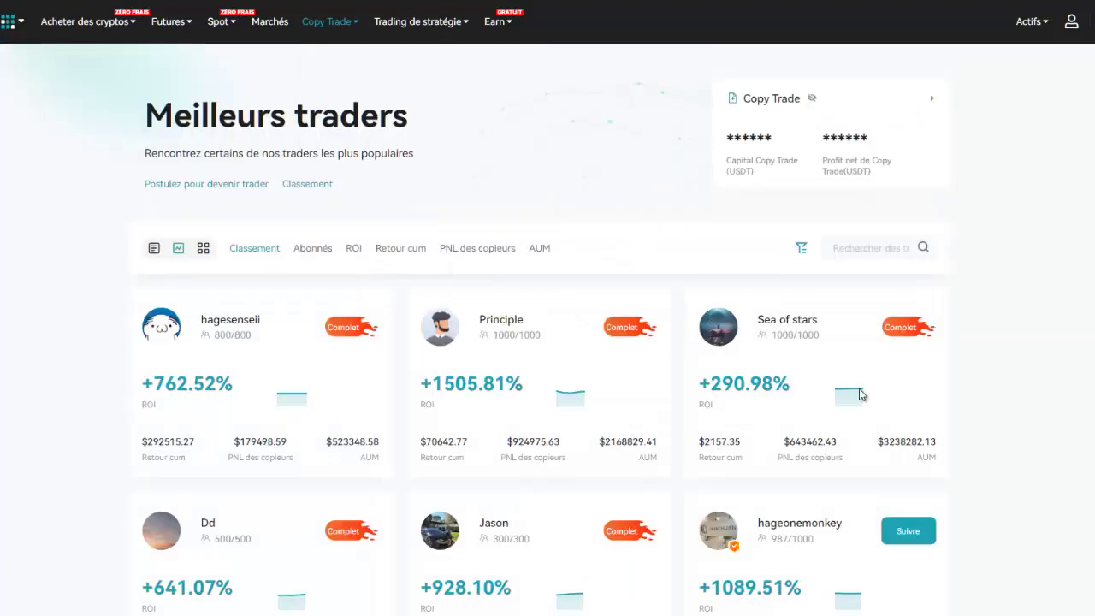
scroll(807, 483, "down", 5)
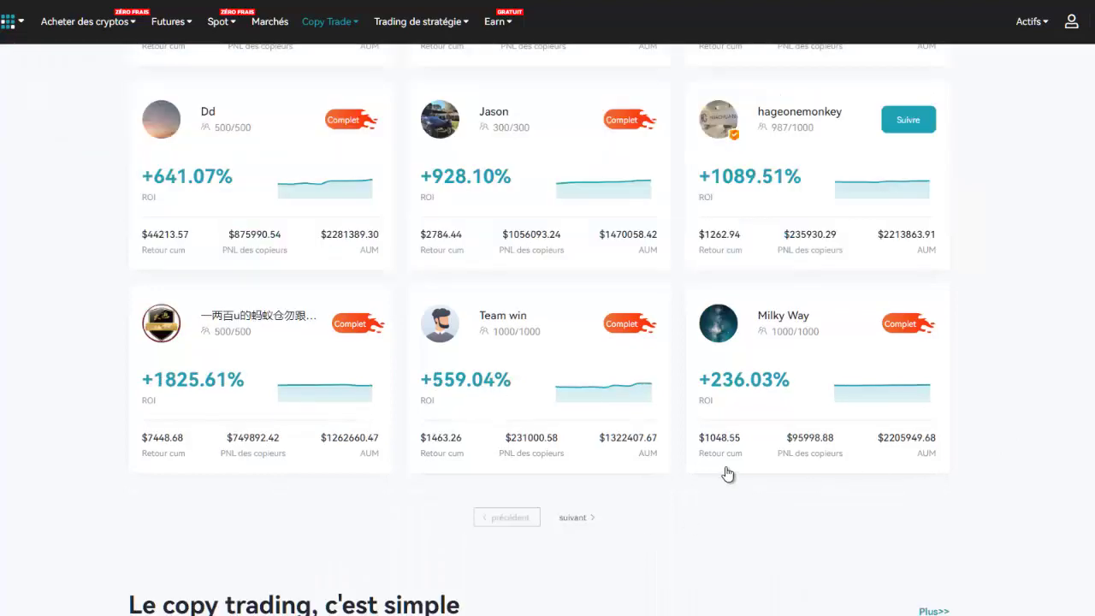
scroll(684, 453, "up", 5)
scroll(743, 369, "down", 5)
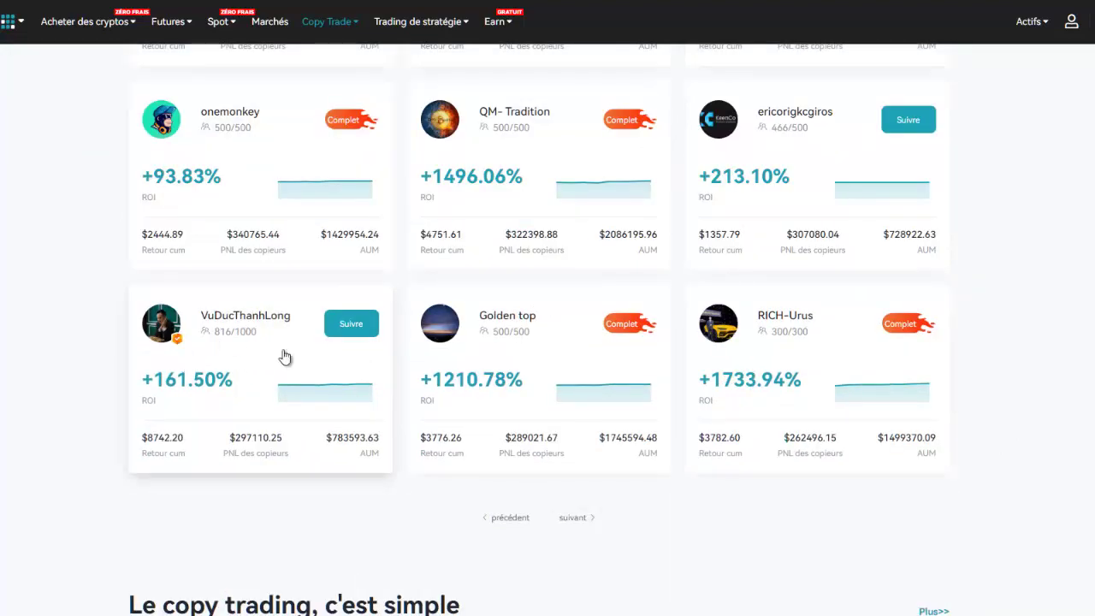
left_click(352, 334)
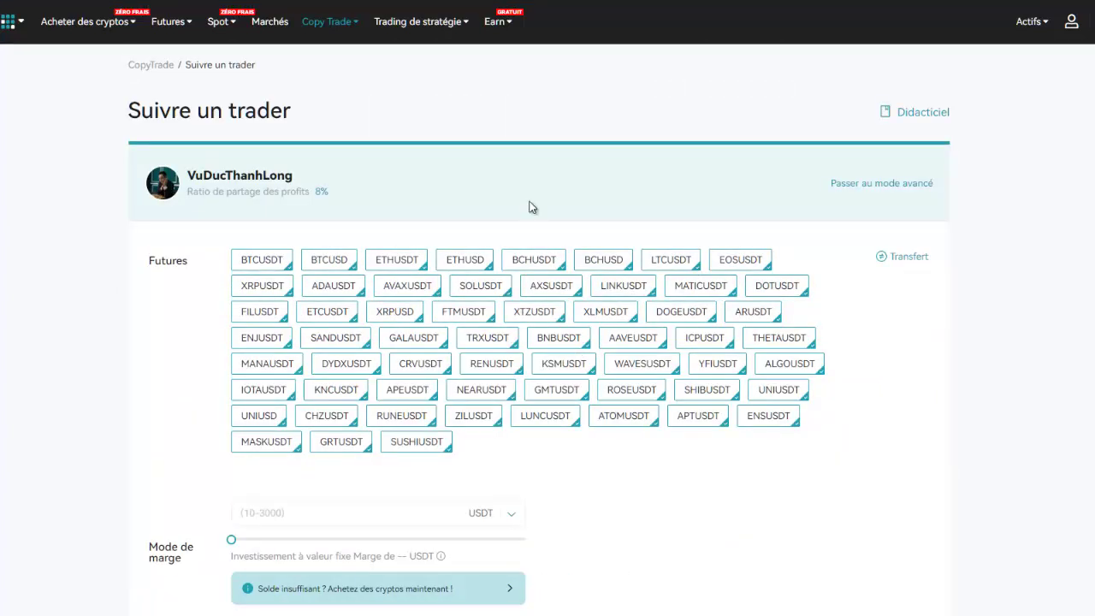
- Exclude ADAUSDT, AVAXUSDT, SOLUSDT, AXSUSDT, XTZUSDT, TRXUSDT, BNBUSDT, RENUSDT, NEARUSDT and ZILUSDT from the copied futures pairs
scroll(529, 206, "down", 2)
scroll(602, 253, "up", 1)
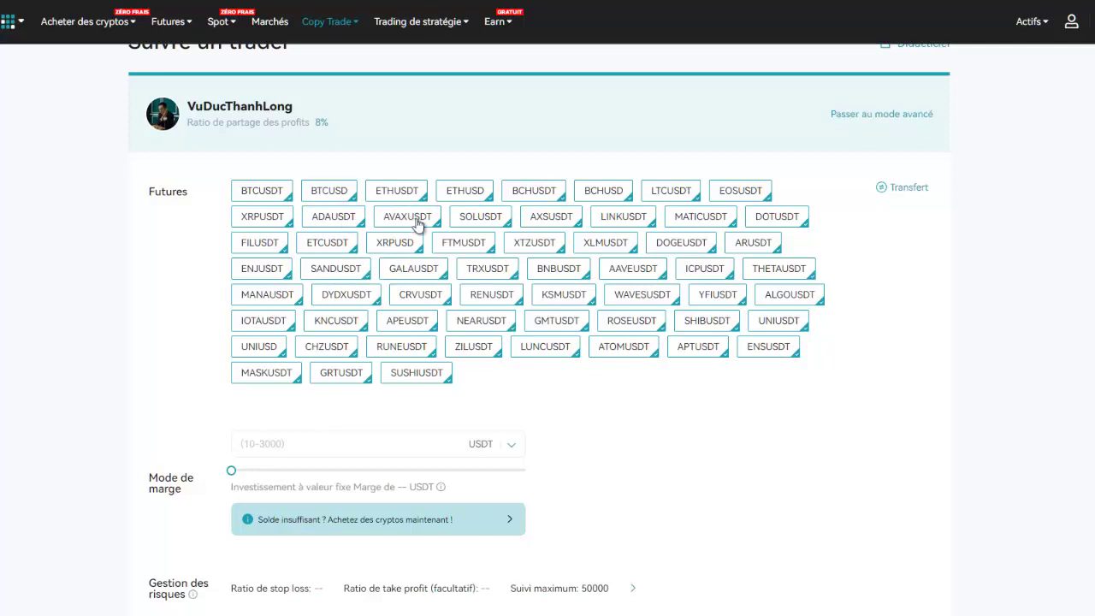
left_click(559, 269)
left_click(487, 268)
left_click(492, 294)
left_click(481, 320)
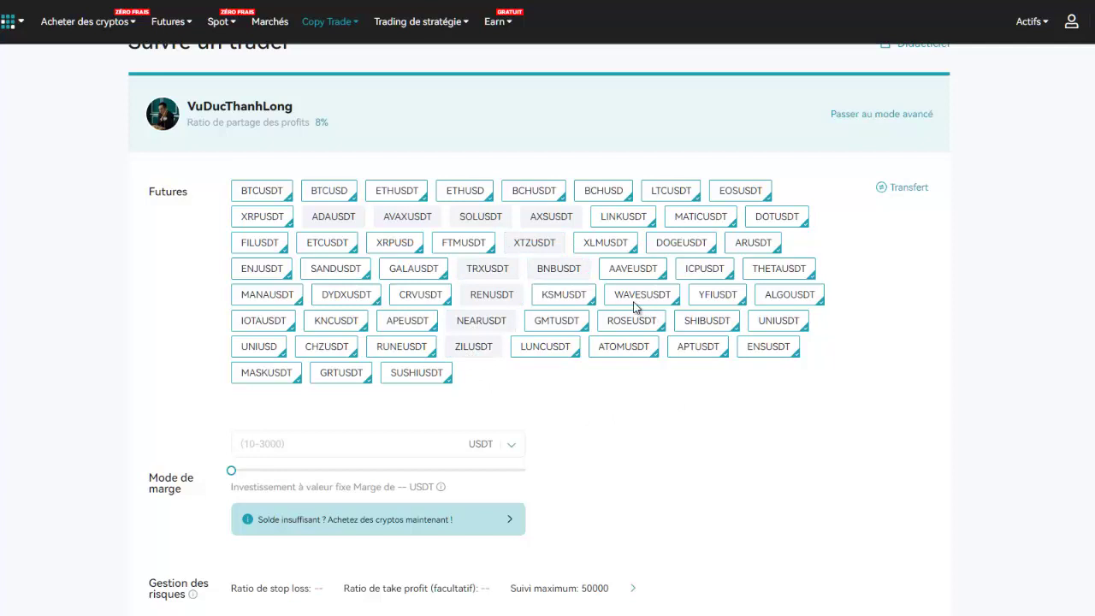
- Enter a fixed margin of 20 USDT per copied trade, and replace it with 100 USDT
scroll(637, 308, "down", 1)
left_click(388, 377)
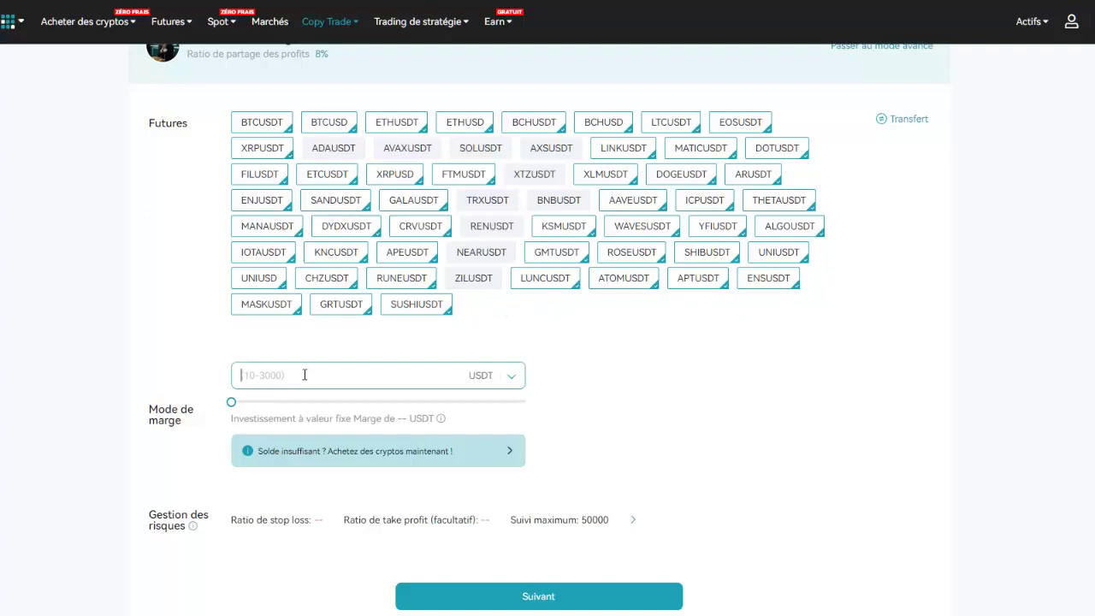
type("20")
left_click(226, 395)
left_click(313, 373)
left_click_drag(264, 381, 227, 385)
type("100")
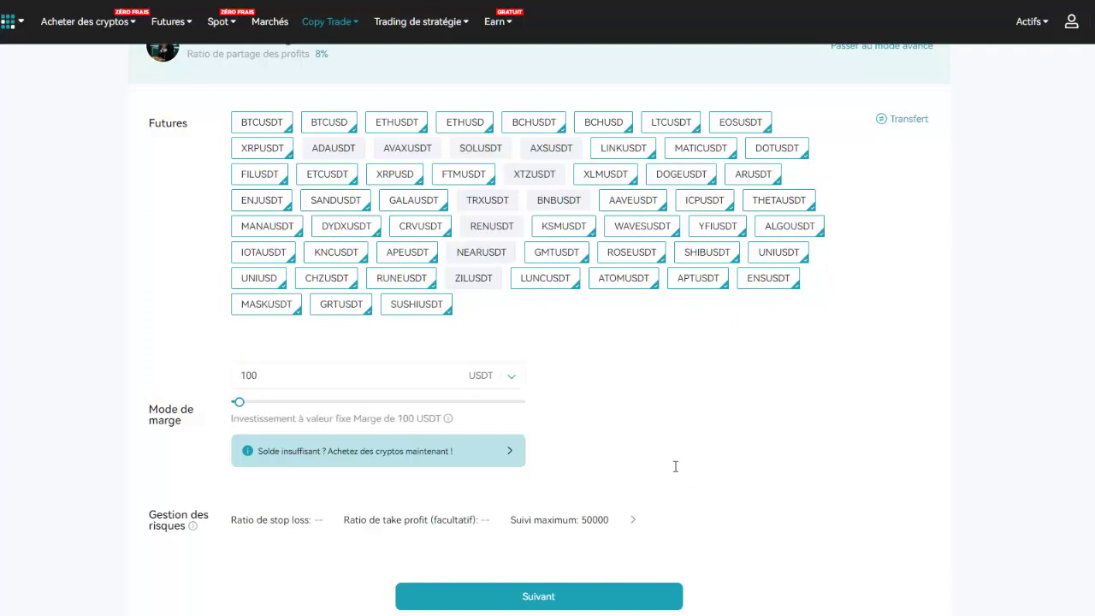
- Set the fixed margin per copied trade to 2 USDT
double_click(235, 375)
type("2")
left_click(621, 390)
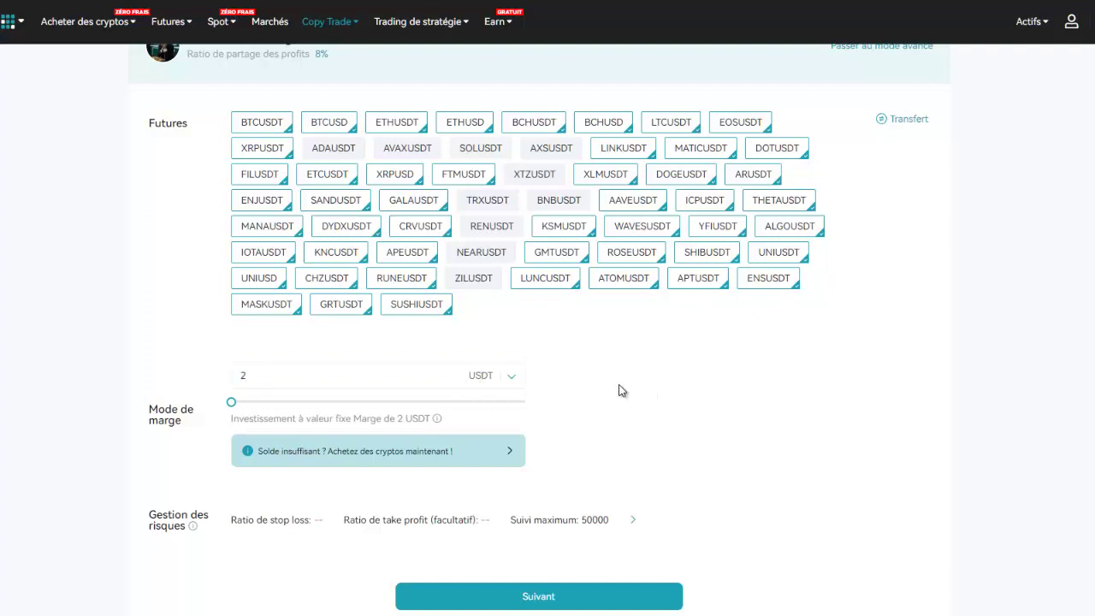
- Examine the trader's profit-sharing ratio at the head of the follow form
scroll(599, 377, "up", 2)
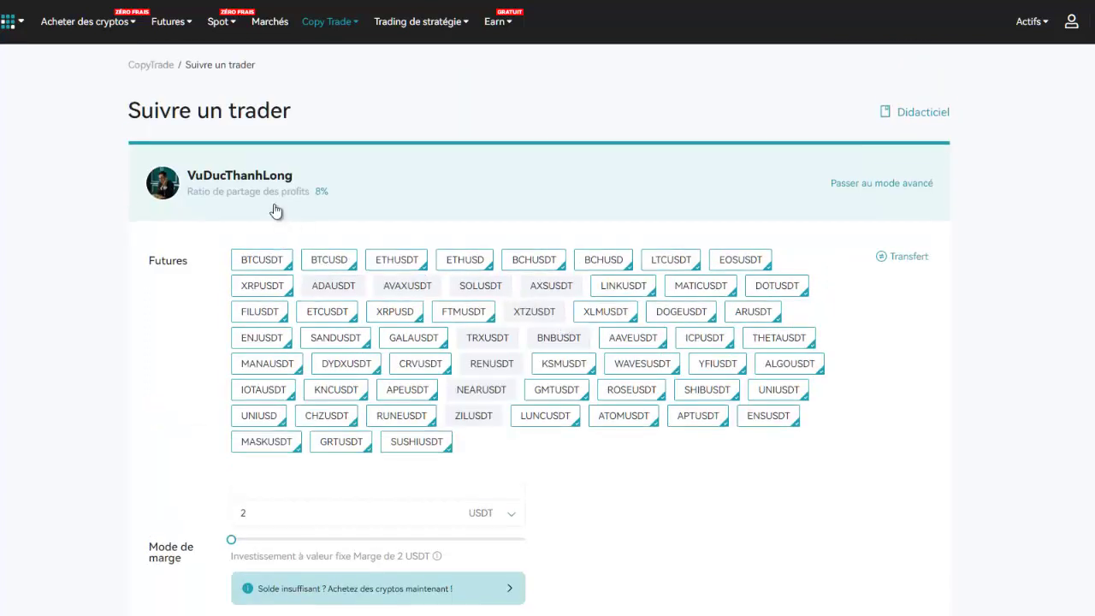
scroll(280, 182, "down", 1)
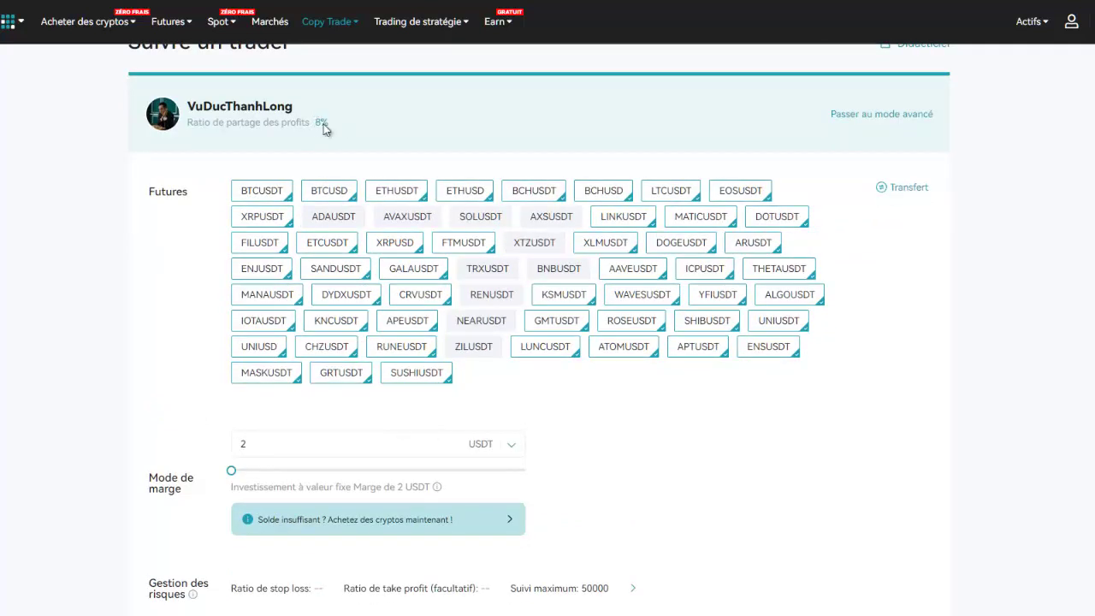
double_click(318, 124)
scroll(624, 397, "down", 1)
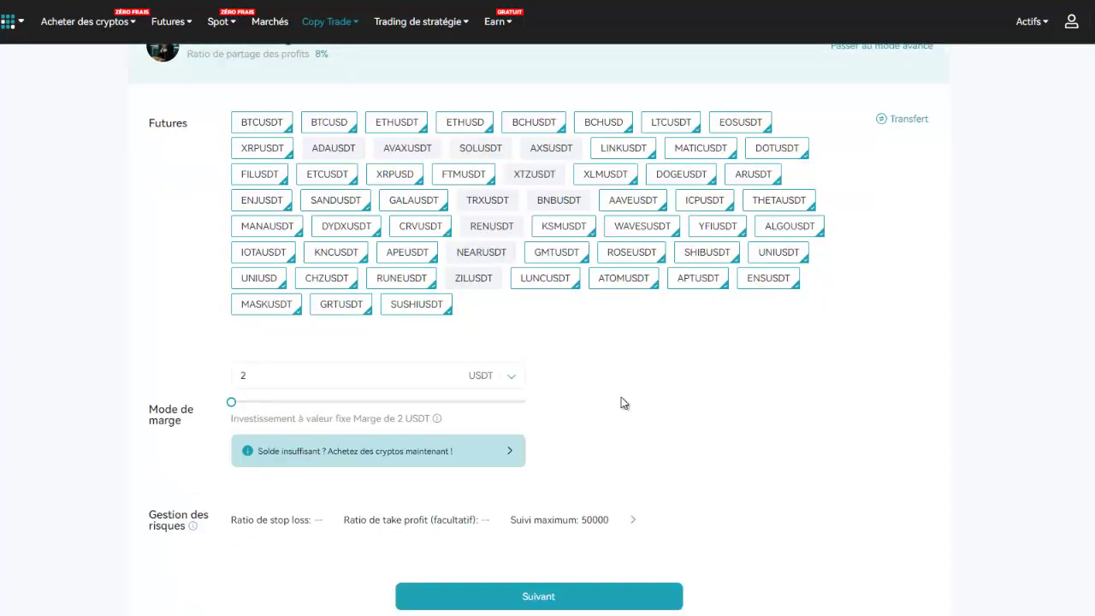
- Open the Gestion des risques settings and set the stop loss ratio to 38%, then reduce it to 30%
scroll(548, 449, "down", 1)
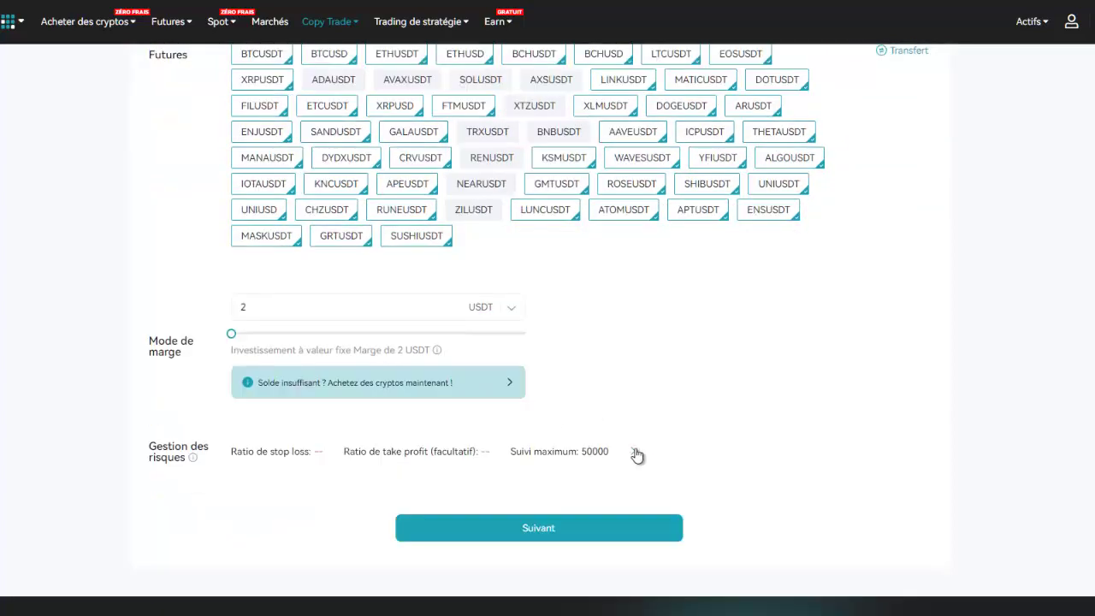
left_click(636, 454)
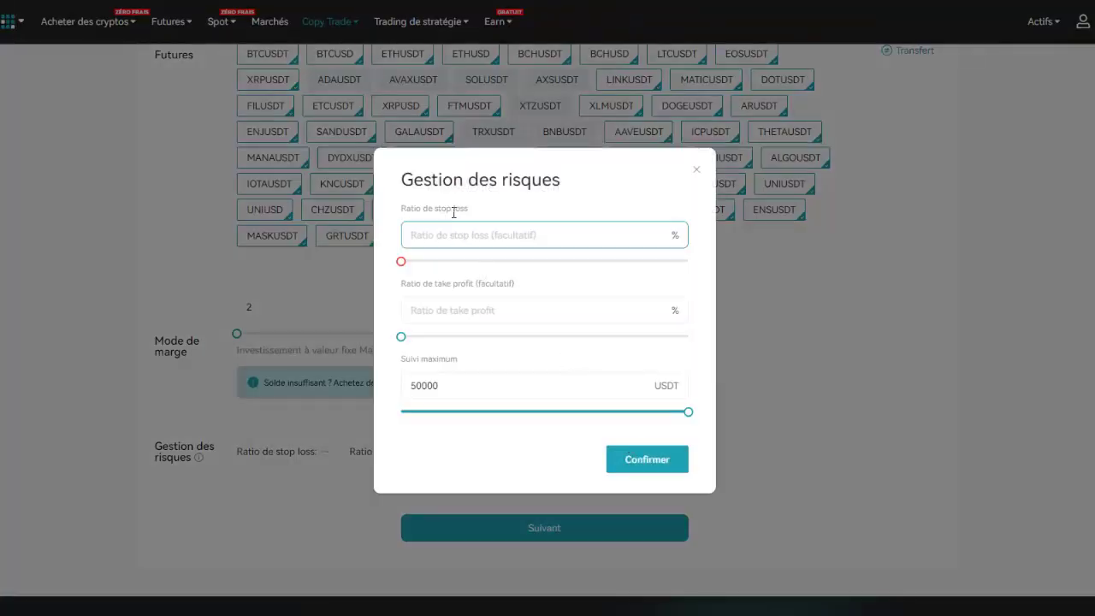
left_click(456, 261)
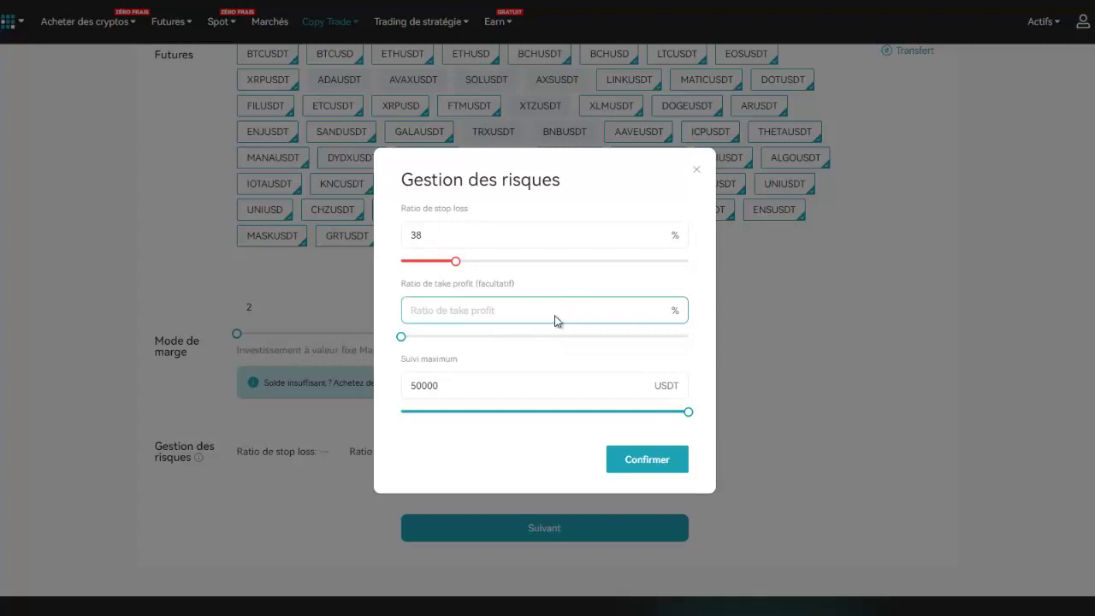
left_click_drag(460, 261, 450, 263)
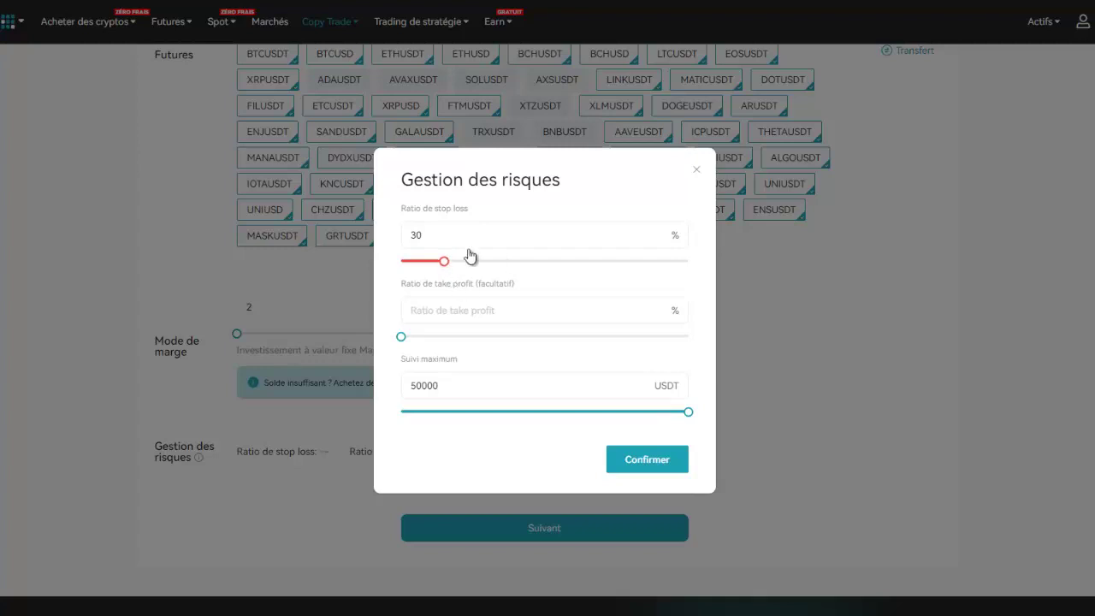
- Examine the Suivi maximum amount and the stop loss field in the risk management settings
left_click(449, 390)
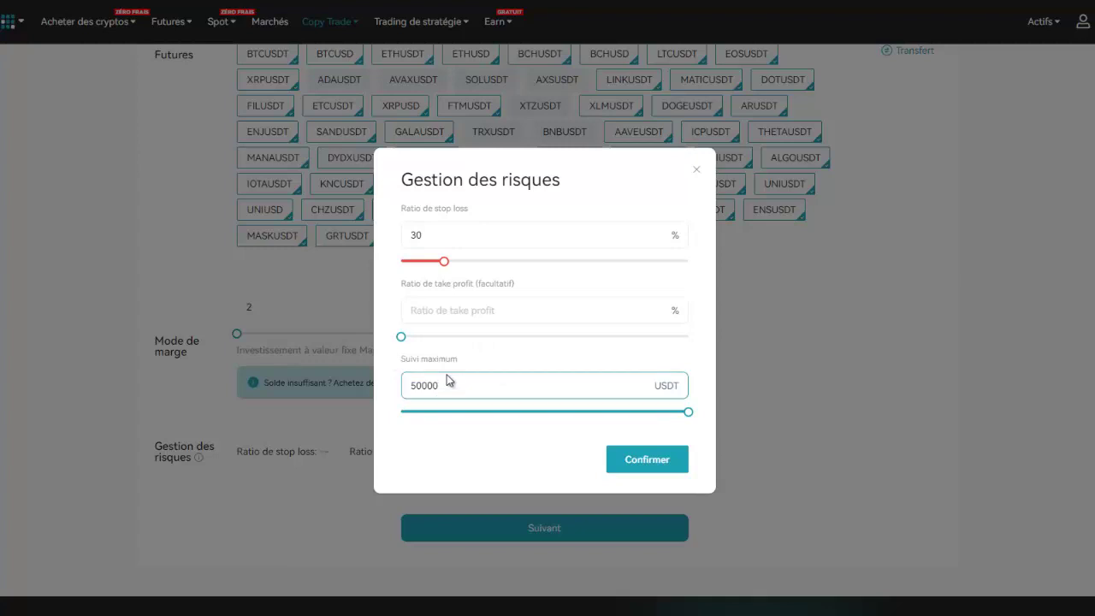
left_click(484, 422)
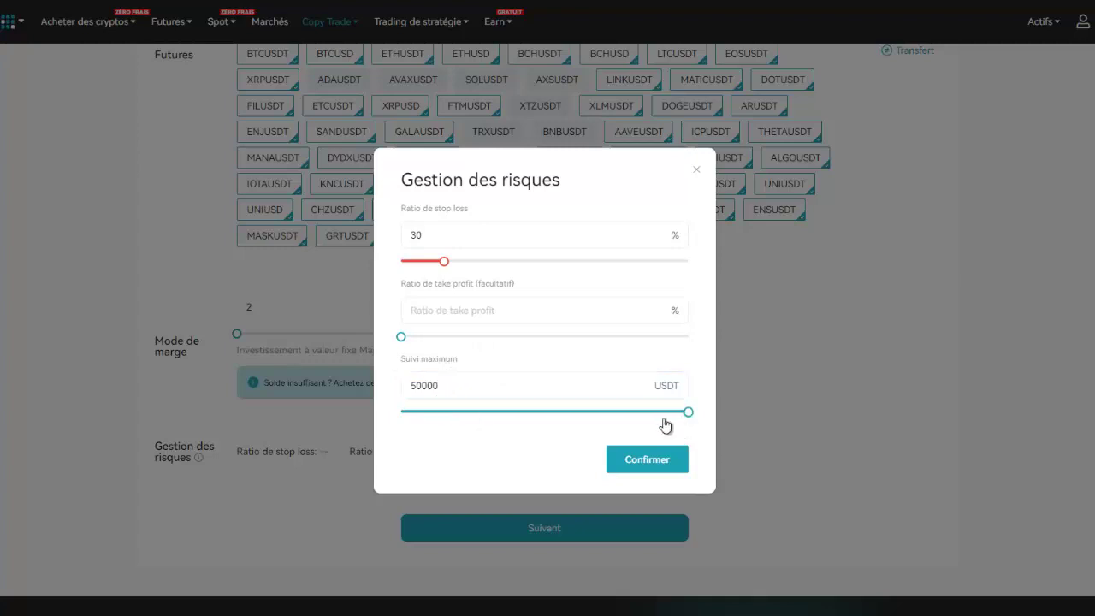
left_click(478, 385)
key("ctrl+a")
left_click(478, 468)
left_click(489, 234)
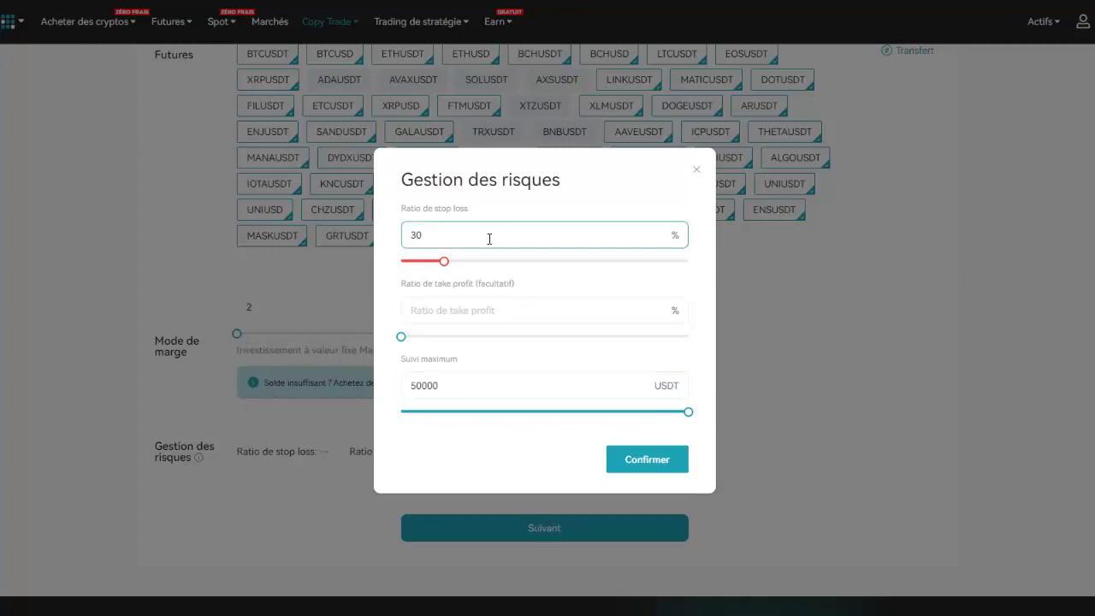
- Clear the stop loss ratio in the risk management settings
left_click(387, 224)
left_click(427, 229)
left_click(444, 261)
left_click_drag(444, 261, 402, 261)
left_click(434, 385)
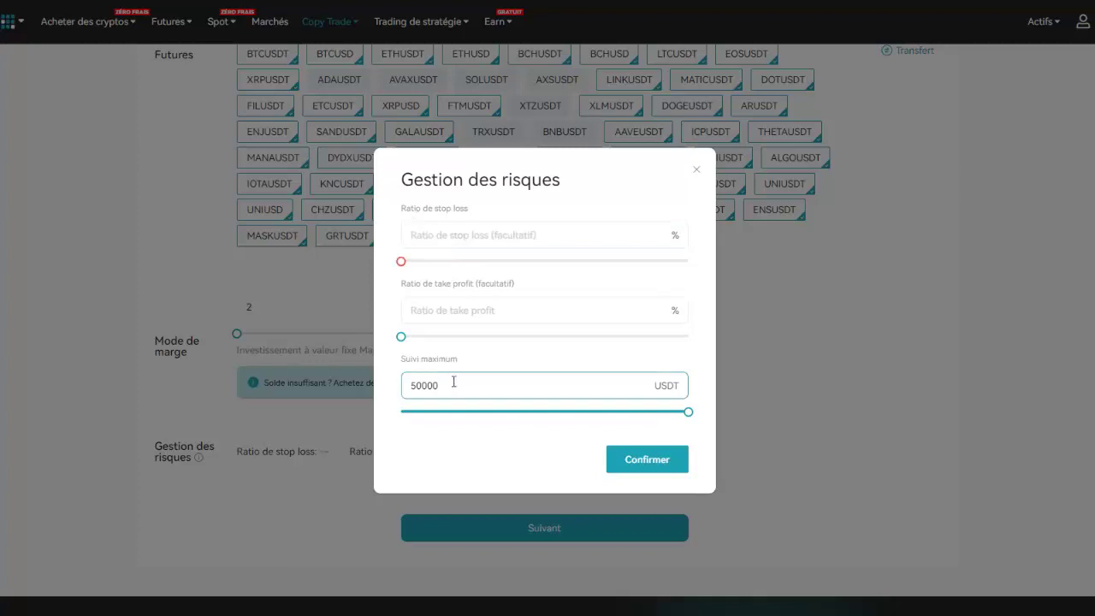
- Set the stop loss ratio in the risk management settings to 50%
left_click(397, 249)
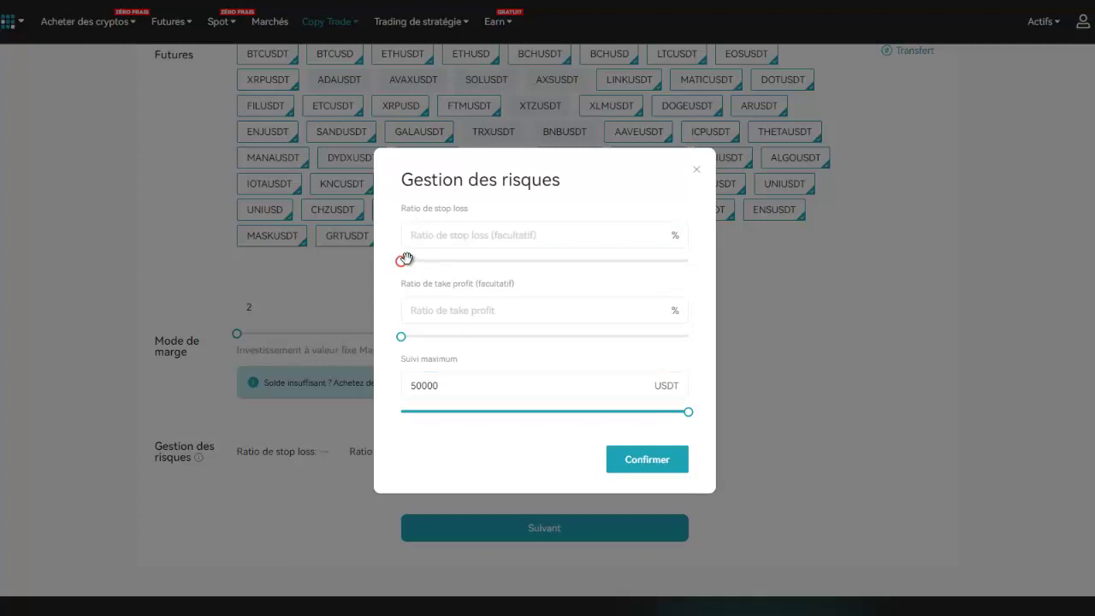
left_click(464, 247)
left_click_drag(402, 260, 471, 261)
left_click(606, 305)
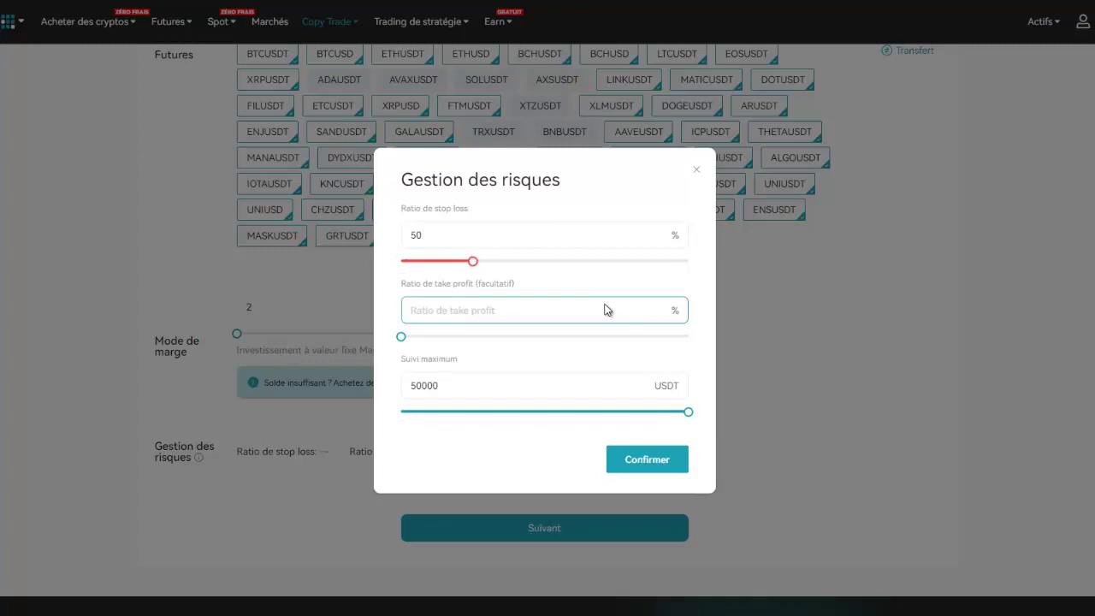
left_click(603, 286)
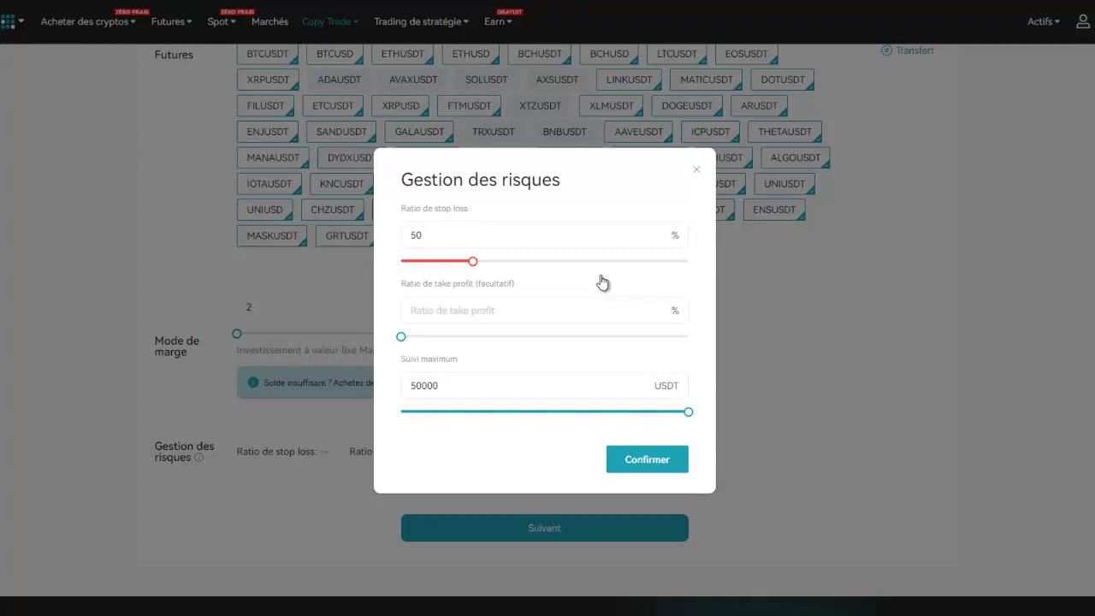
- Reset the stop loss ratio to empty and close the risk management settings without confirming them
left_click_drag(475, 260, 389, 266)
left_click(601, 304)
left_click(596, 285)
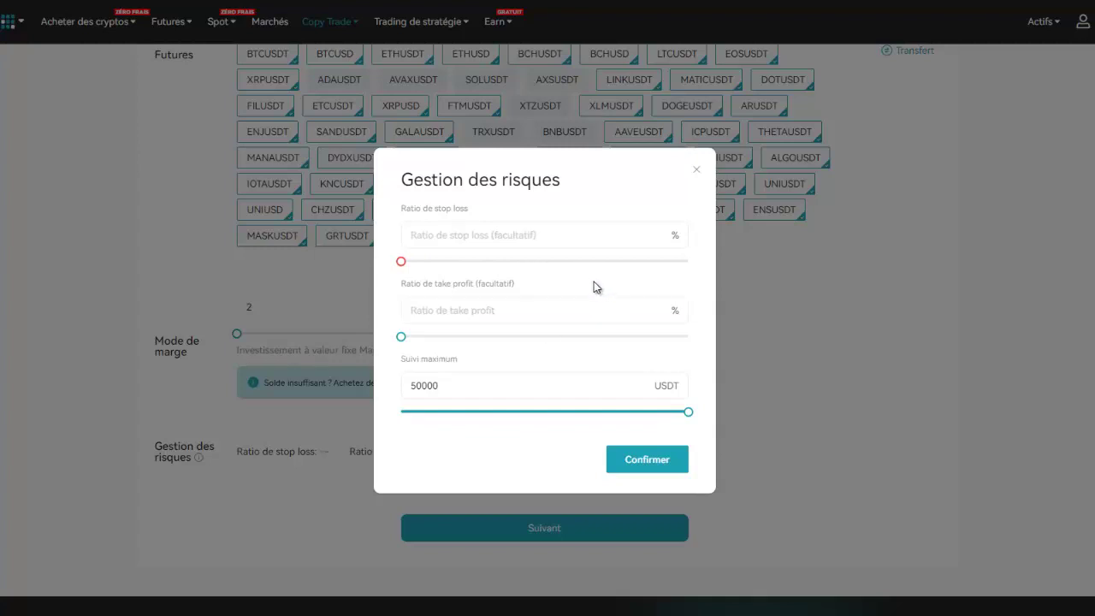
left_click(697, 177)
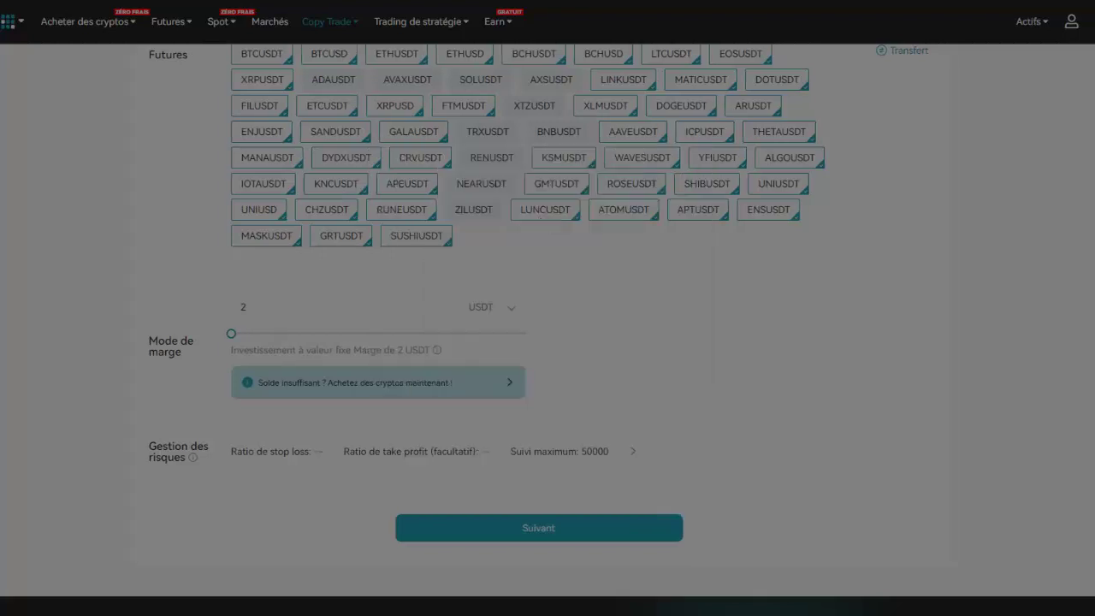
- Review the follow form and try to submit it with the 2 USDT margin
mouse_move(176, 24)
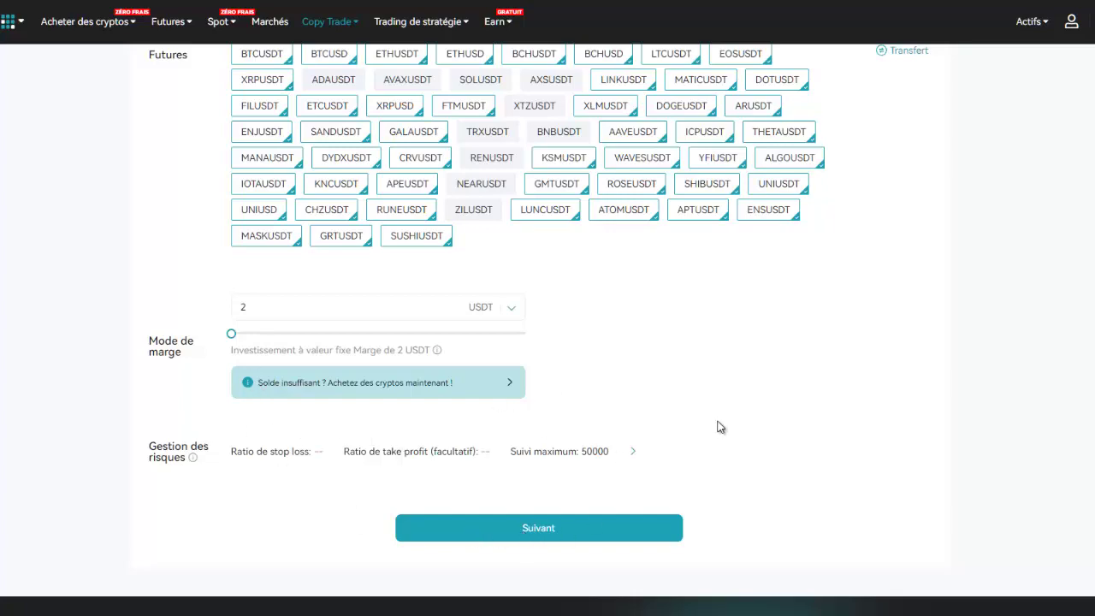
scroll(464, 245, "up", 2)
scroll(298, 401, "down", 1)
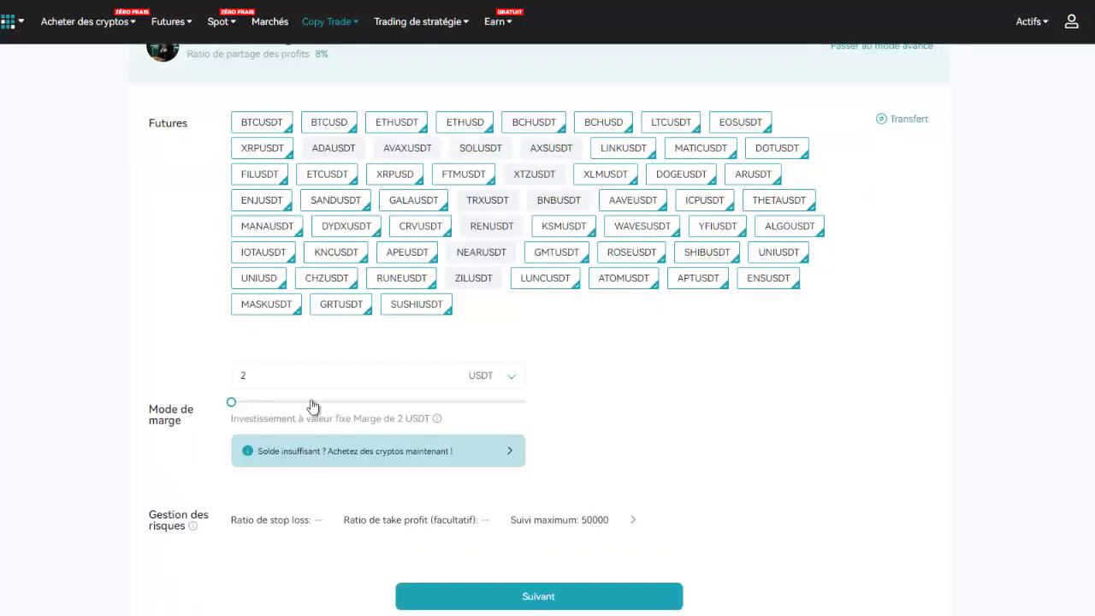
scroll(629, 536, "down", 1)
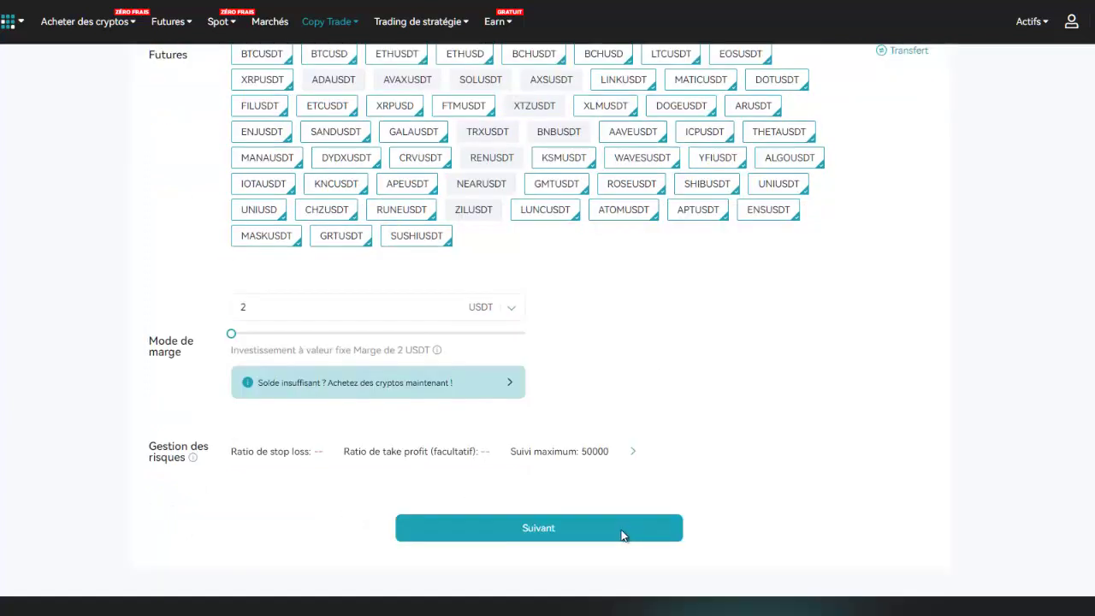
left_click(623, 535)
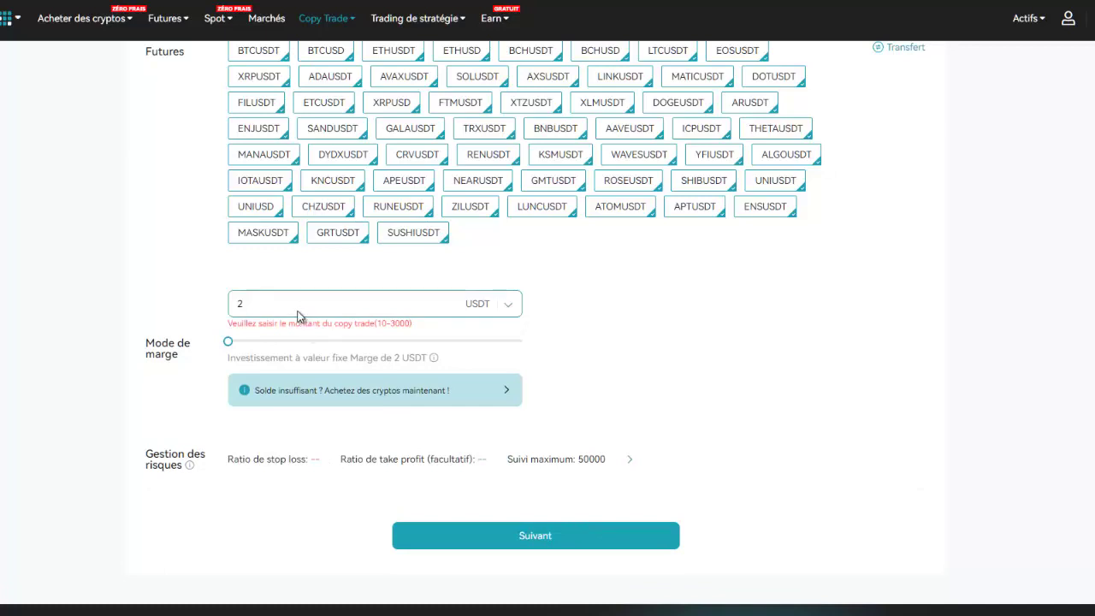
- Check the permitted copy trade amount range and set the fixed margin to 10 USDT
scroll(256, 313, "down", 1)
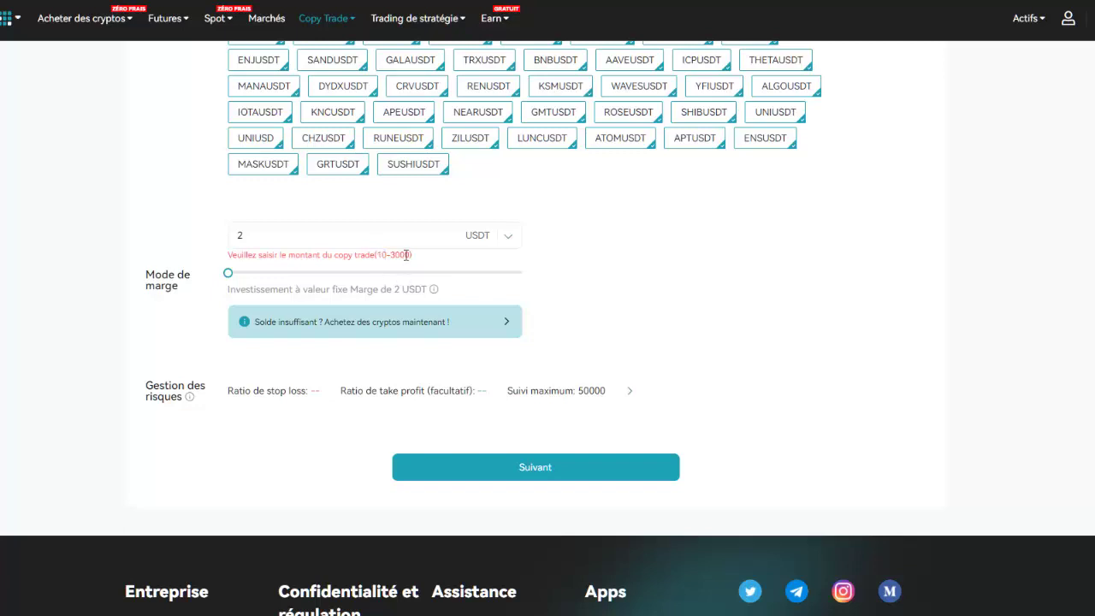
left_click_drag(379, 259, 462, 276)
left_click_drag(254, 248, 226, 247)
type("10")
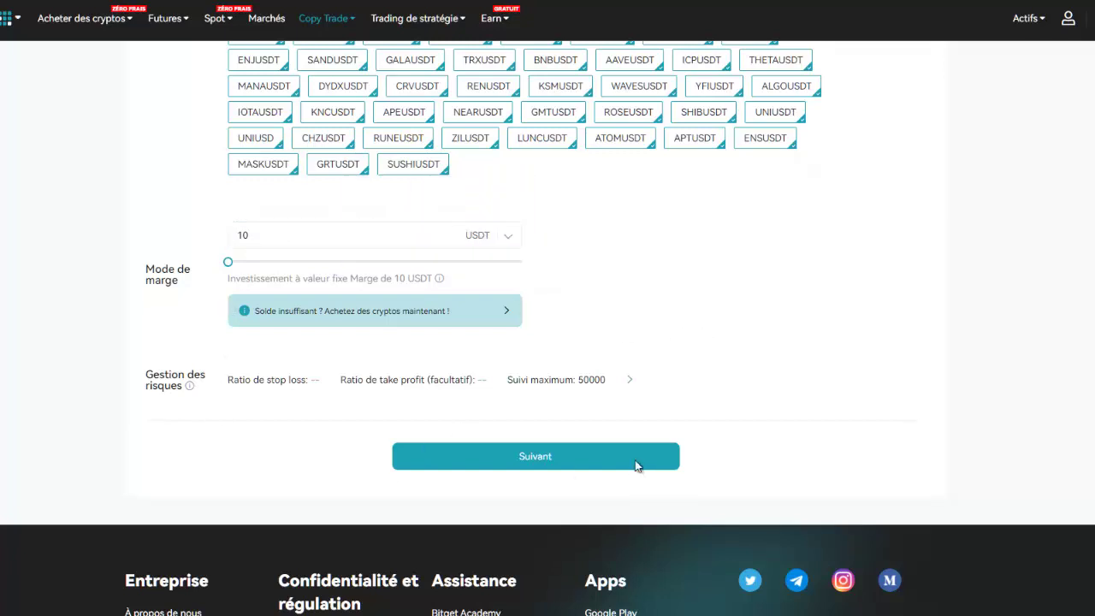
- Submit the follow form, review each futures pair's copy settings in the confirmation summary and confirm them
scroll(629, 278, "down", 2)
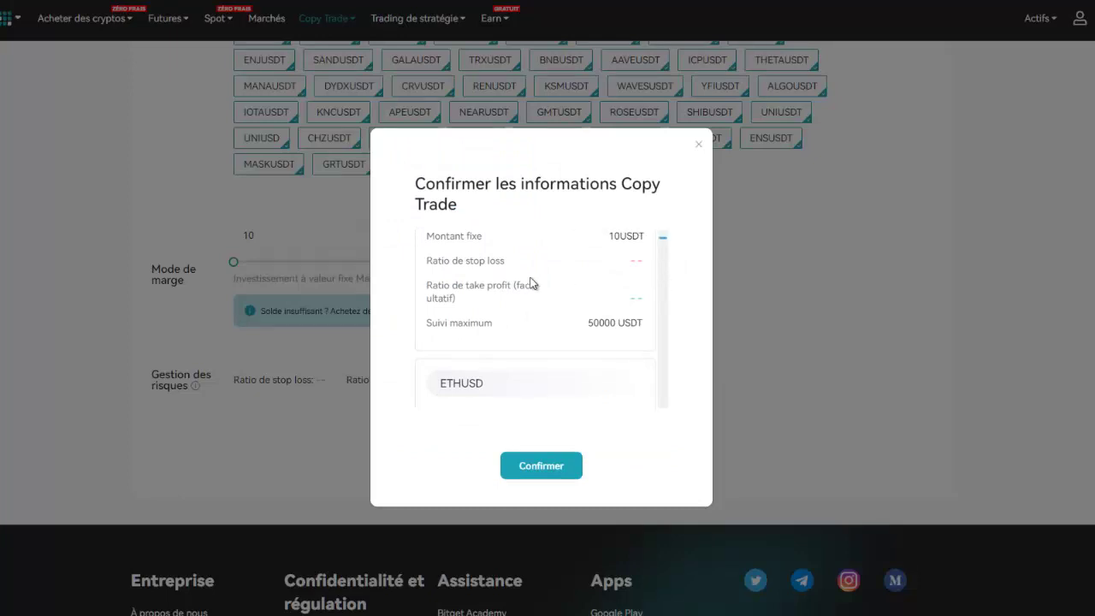
scroll(511, 343, "down", 4)
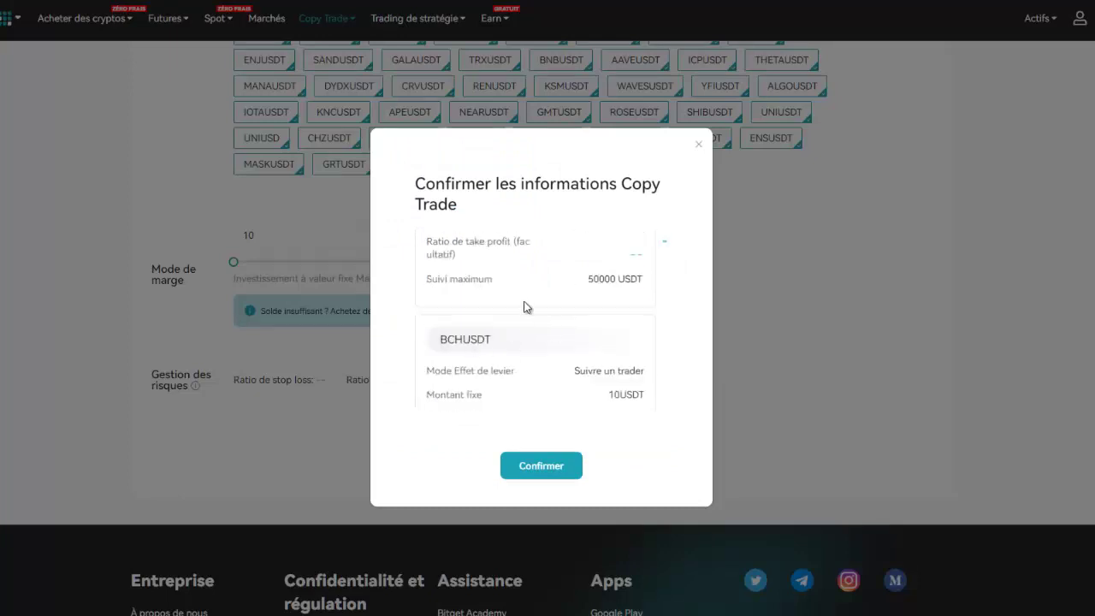
scroll(522, 299, "up", 6)
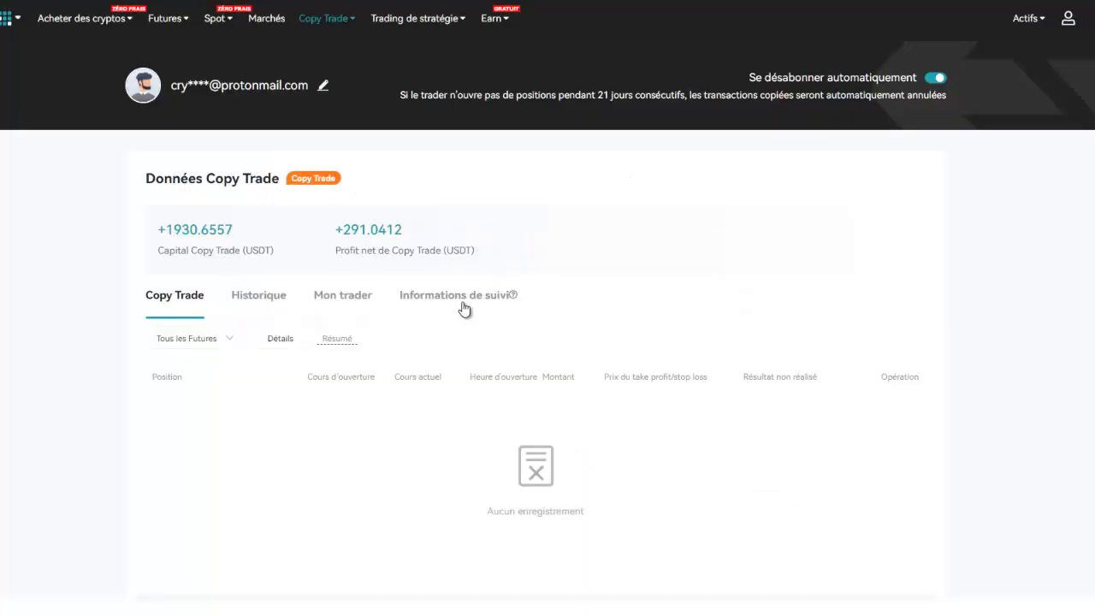
- Open the followed trader's settings from Mon trader to locate the unsubscribe option, and return to the open Copy Trade positions
left_click(345, 301)
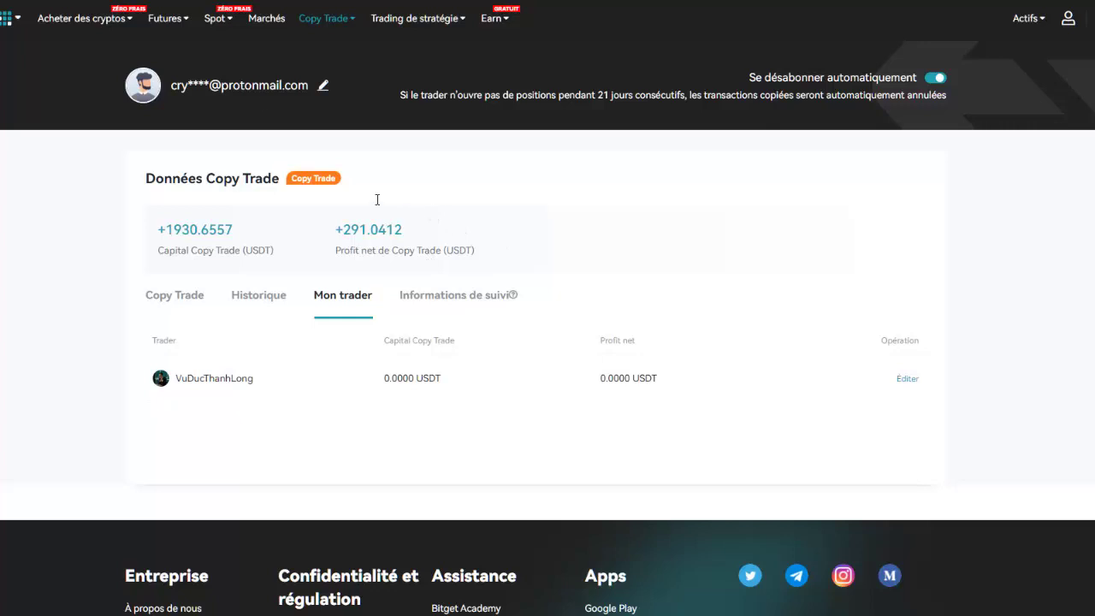
left_click(323, 18)
left_click(710, 391)
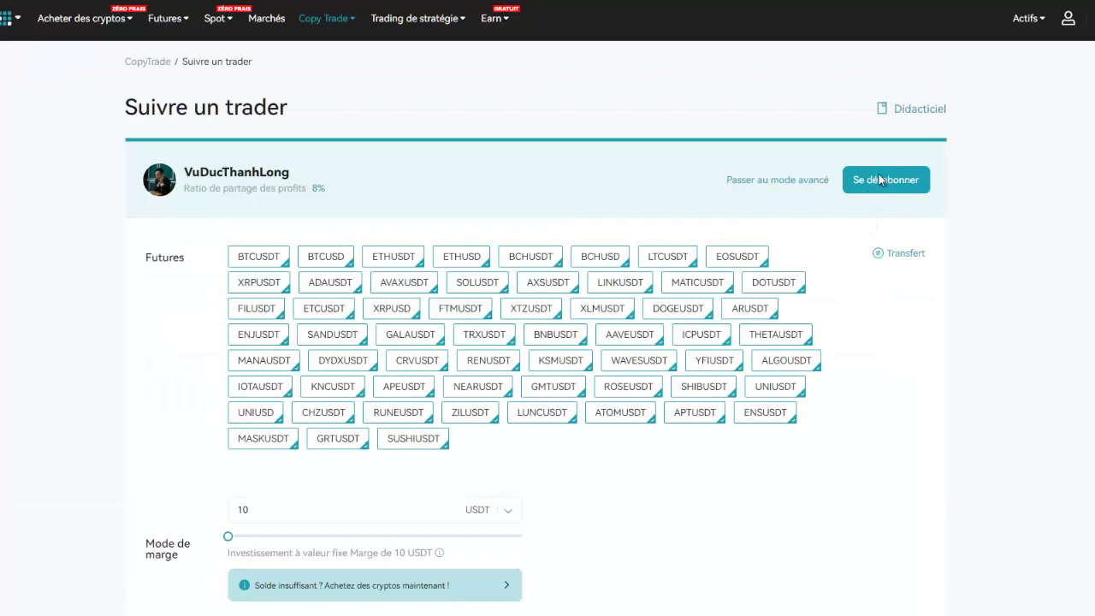
left_click(883, 178)
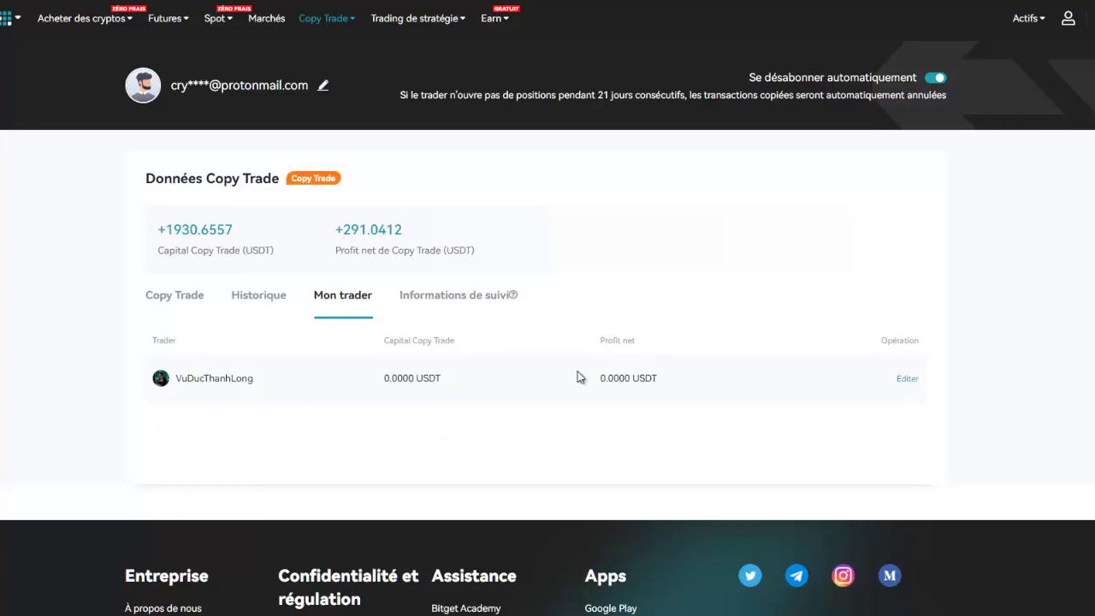
left_click(169, 301)
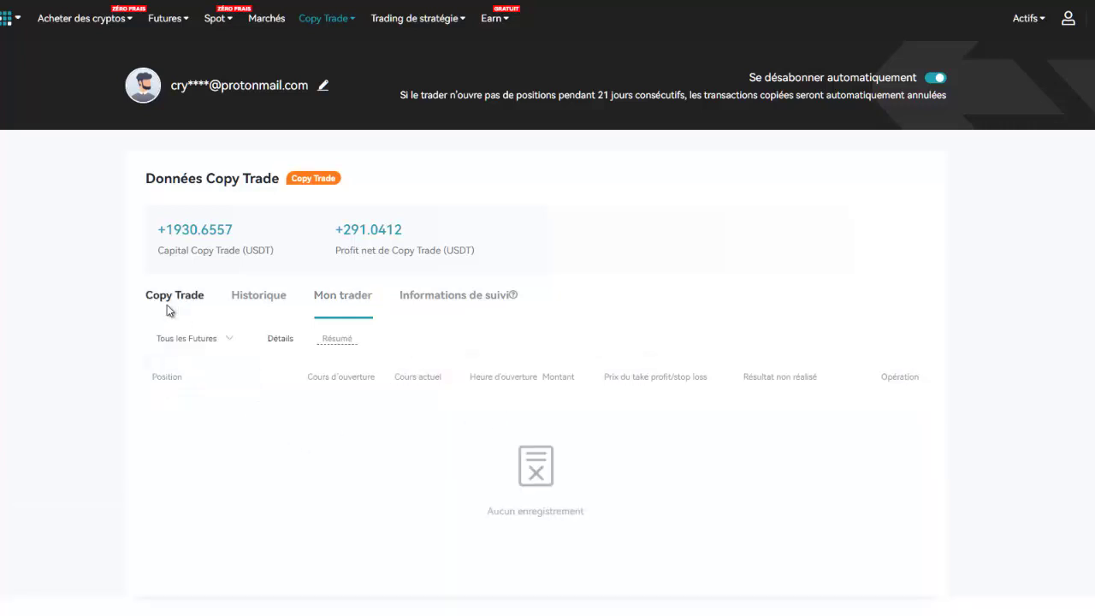